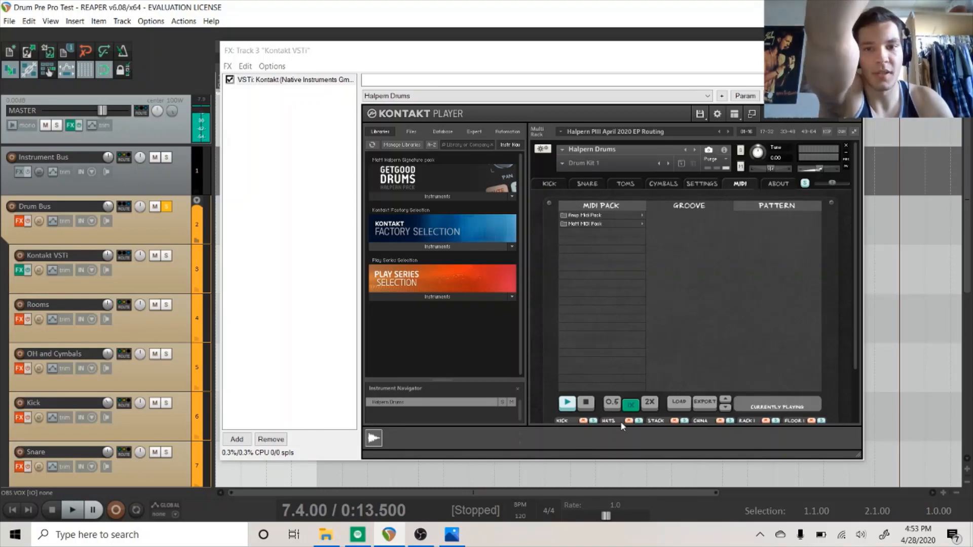
Step: Select the first MIDI pack and list the patterns of its Groove 01
{"action": "left_click", "coordinate": [583, 215]}
{"action": "left_click", "coordinate": [671, 217]}
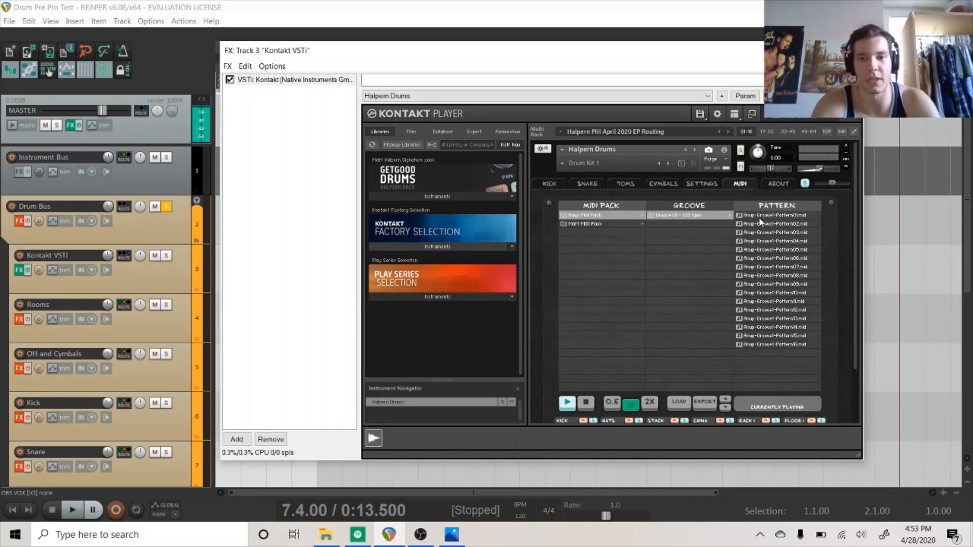
Step: Examine the microphone channels and output routing of the kick, snare, toms and cymbals in Halpern Drums, and close the Kontakt window
{"action": "left_click", "coordinate": [557, 183]}
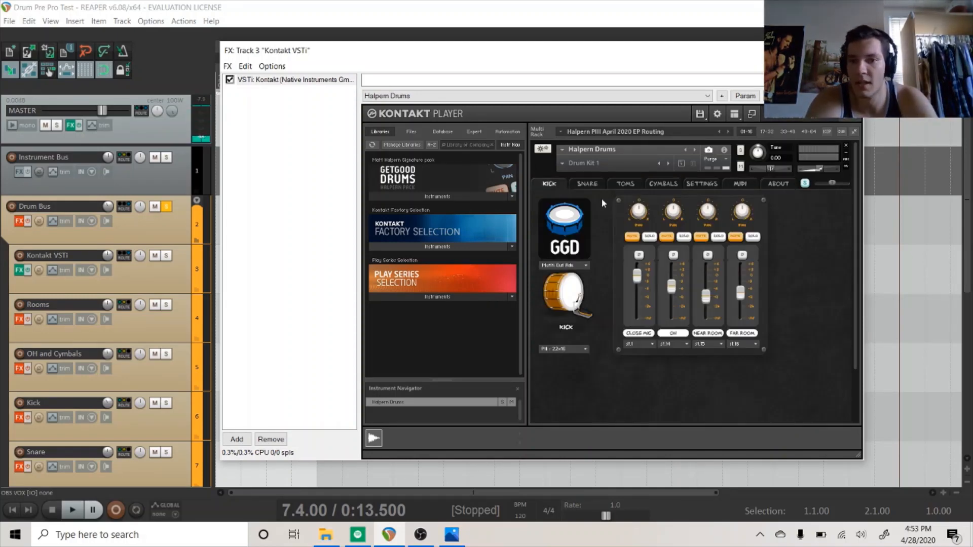
{"action": "left_click", "coordinate": [579, 185]}
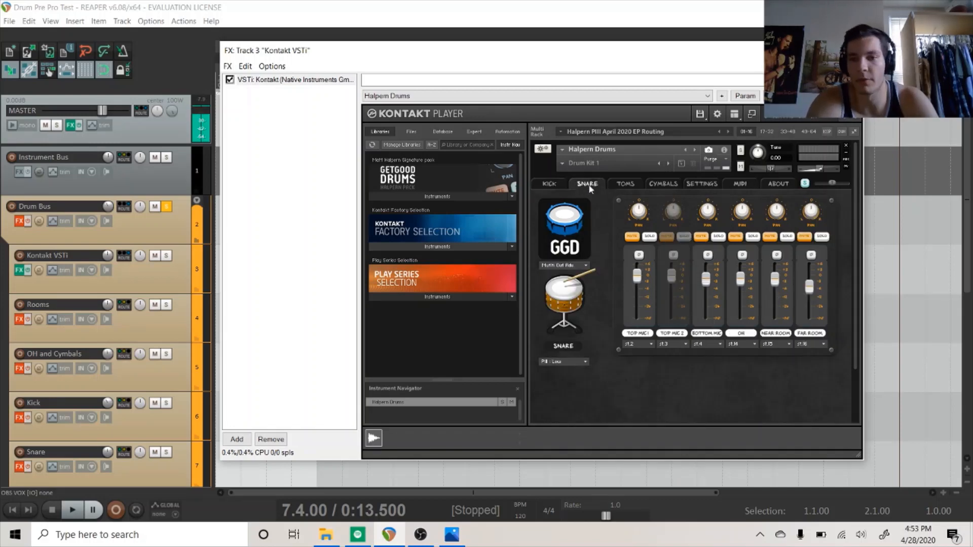
{"action": "left_click", "coordinate": [620, 185]}
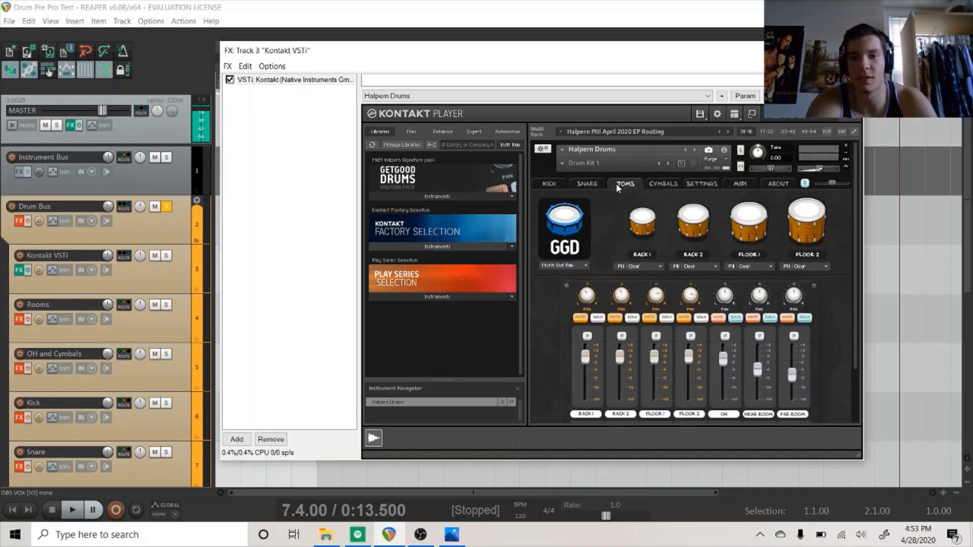
{"action": "left_click", "coordinate": [538, 180]}
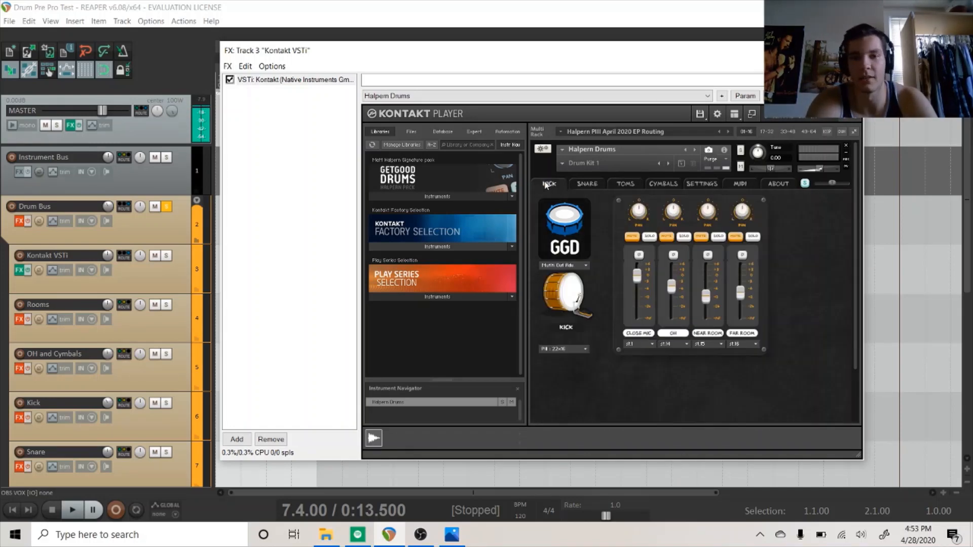
{"action": "left_click", "coordinate": [587, 185]}
{"action": "left_click", "coordinate": [631, 183]}
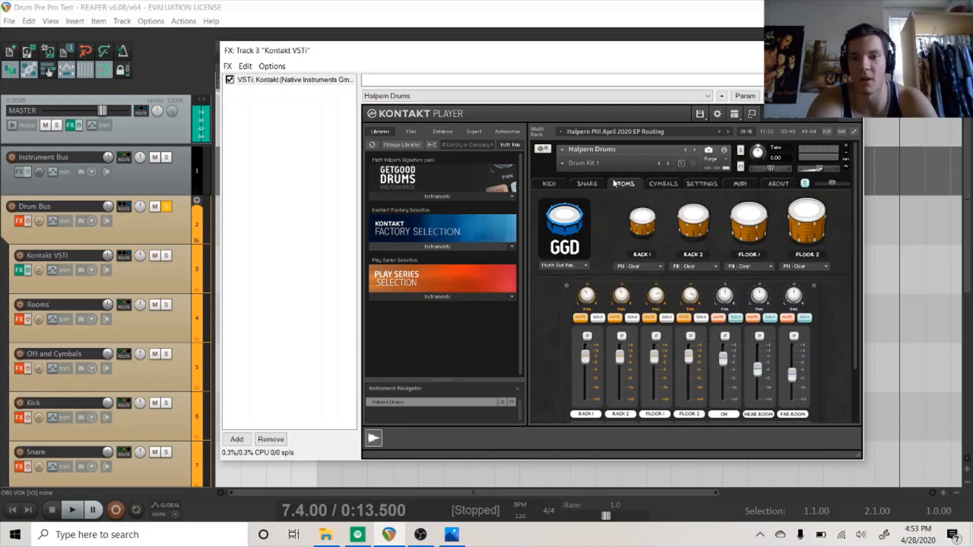
{"action": "left_click", "coordinate": [555, 183]}
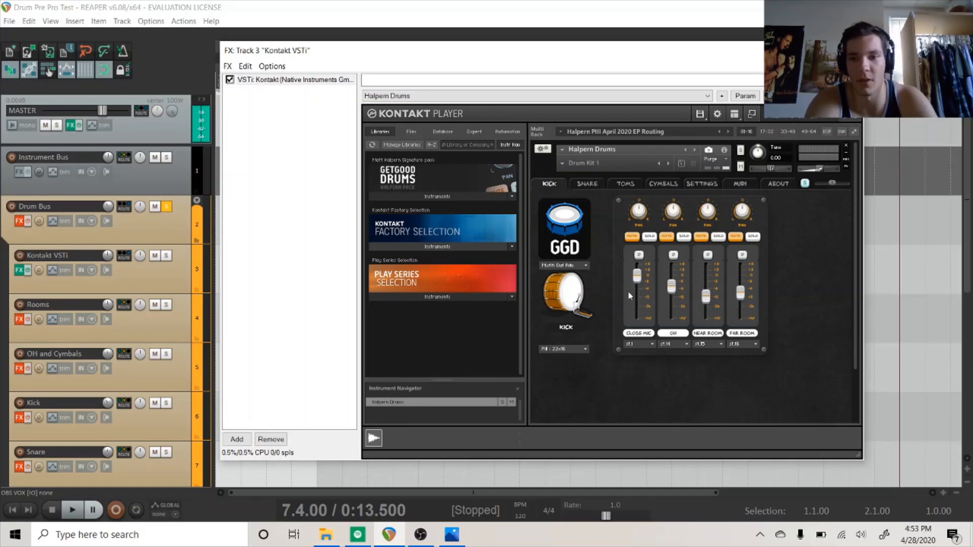
{"action": "left_click", "coordinate": [575, 185]}
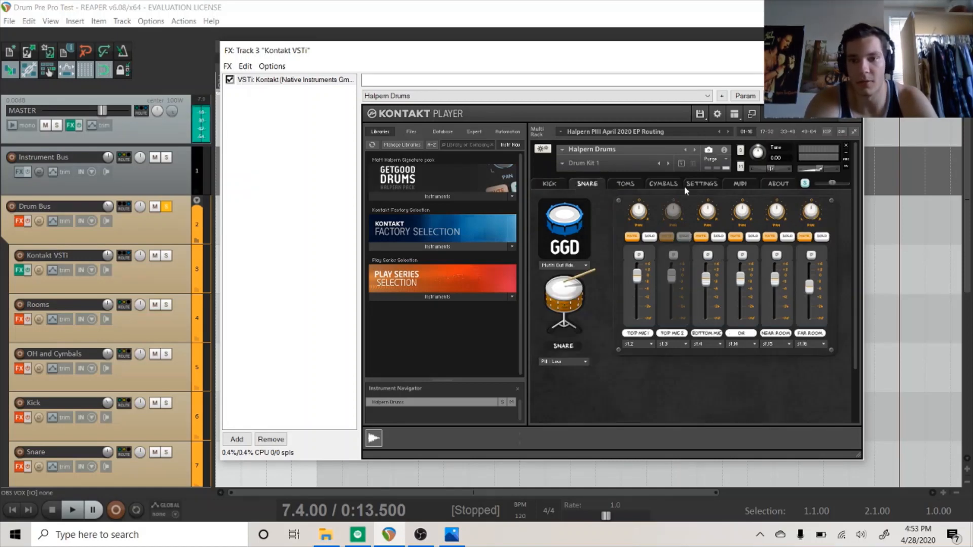
{"action": "left_click", "coordinate": [628, 185]}
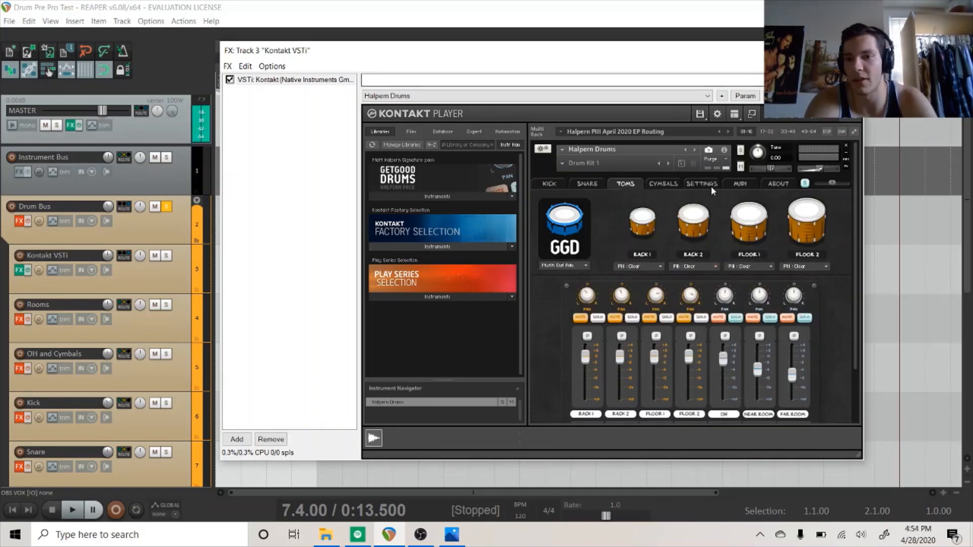
{"action": "left_click", "coordinate": [655, 186]}
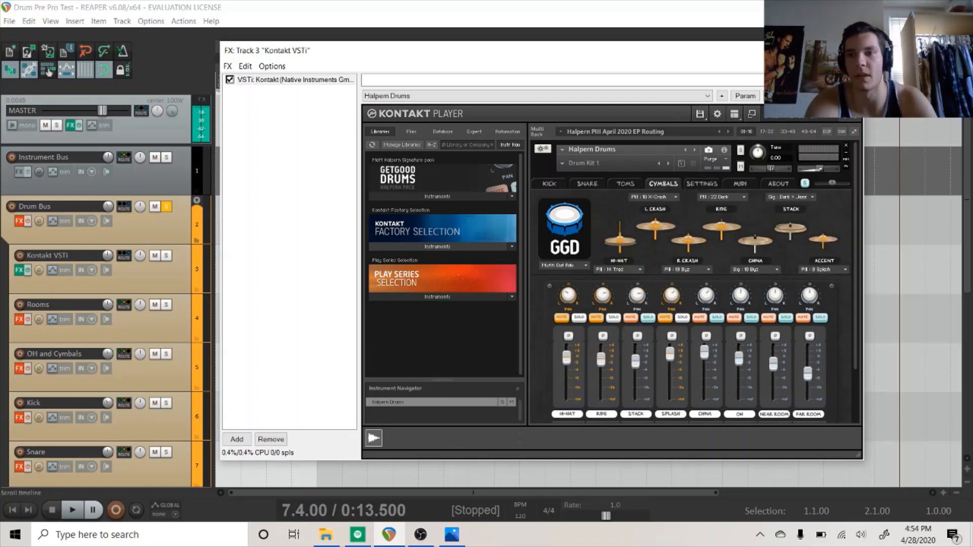
{"action": "left_click", "coordinate": [850, 50]}
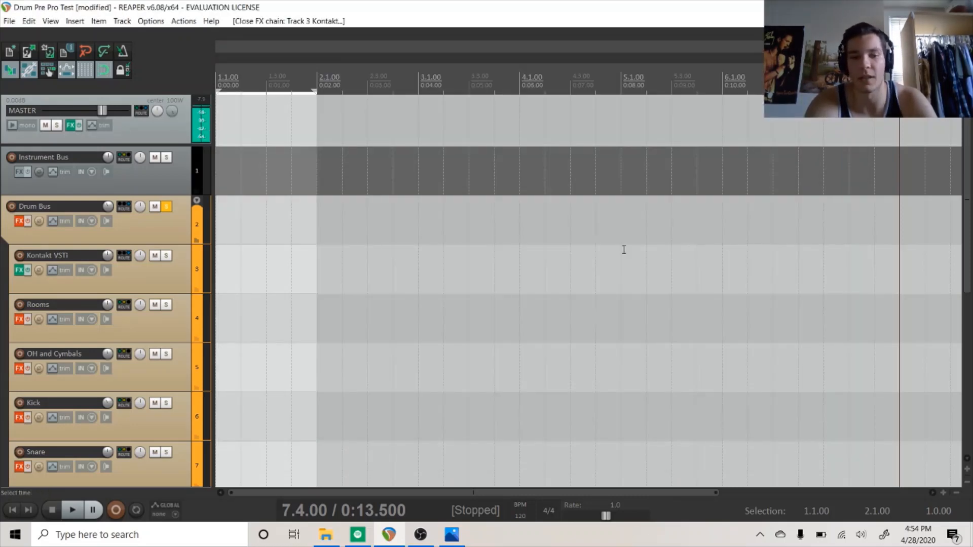
Step: Examine the drum tracks' routing and levels in the mixer, and hide the mixer
{"action": "key", "text": "ctrl+m"}
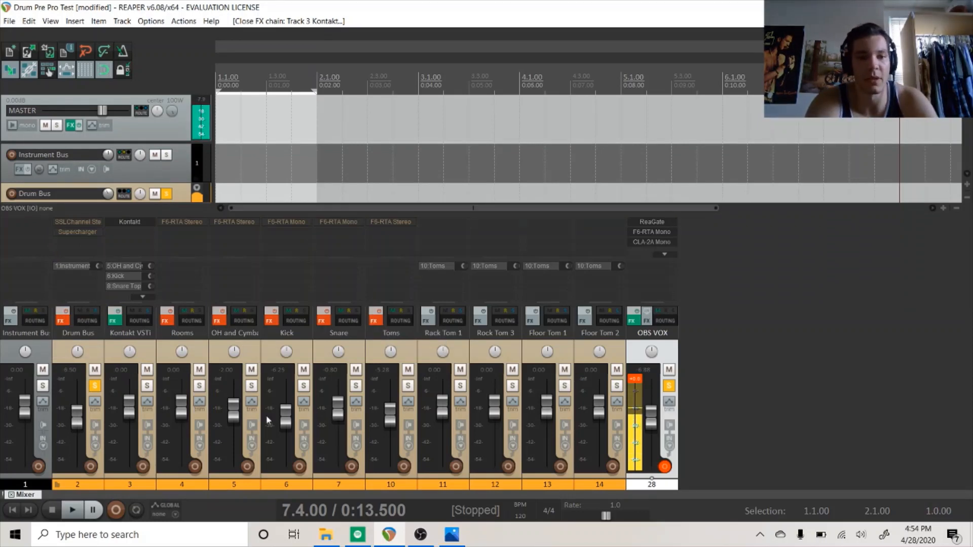
{"action": "mouse_move", "coordinate": [286, 423]}
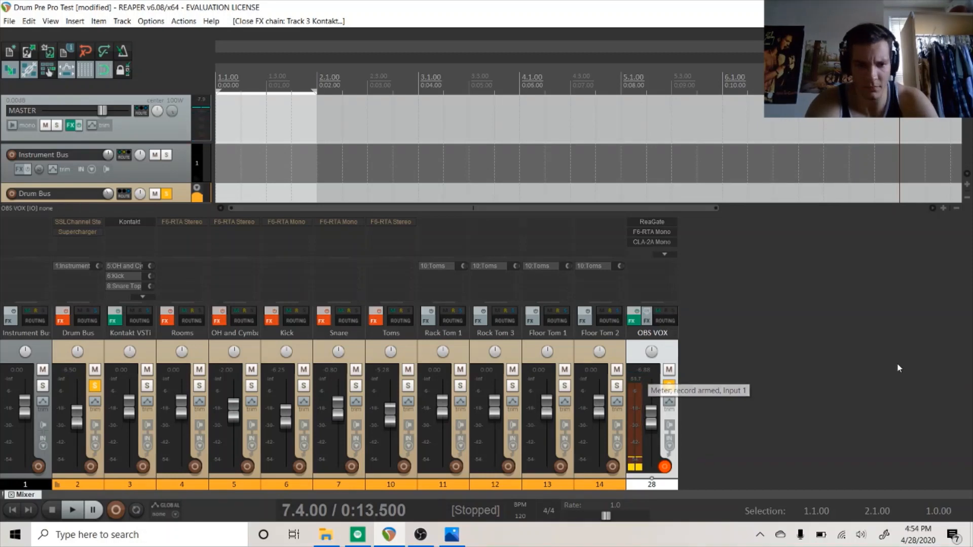
{"action": "key", "text": "ctrl+m"}
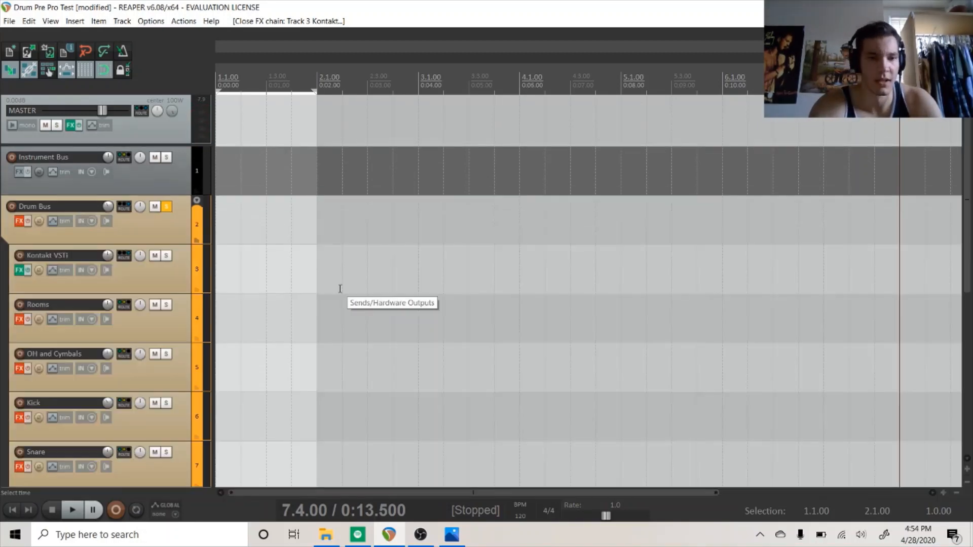
Step: Reopen Kontakt on its MIDI patterns and audition Pattern01 of Groove 01 with the drum tracks' effects bypassed
{"action": "left_click", "coordinate": [17, 272]}
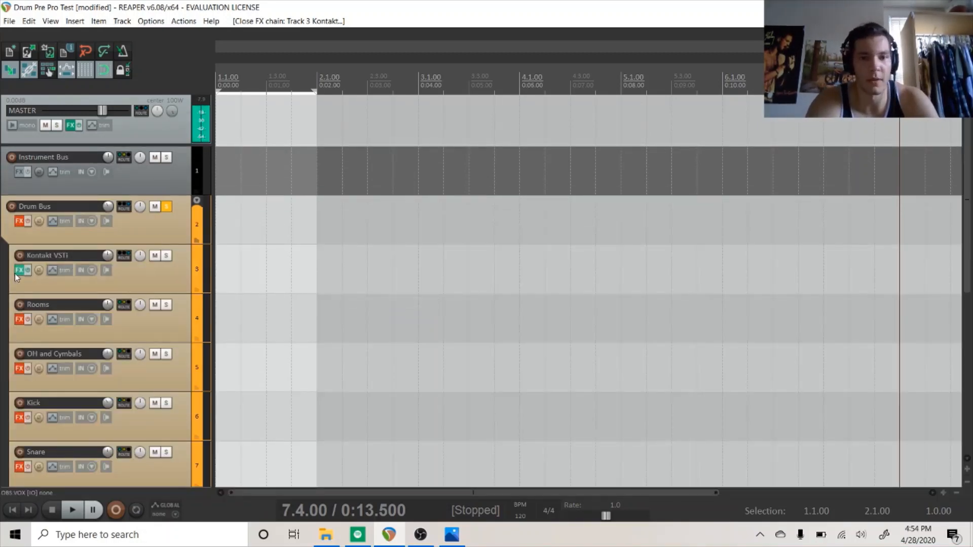
{"action": "left_click", "coordinate": [739, 186]}
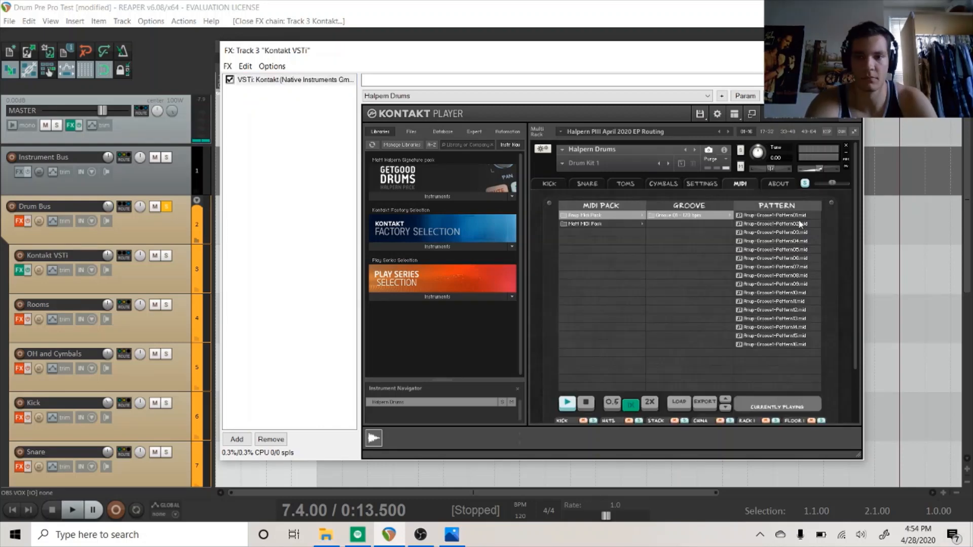
{"action": "left_click", "coordinate": [795, 216]}
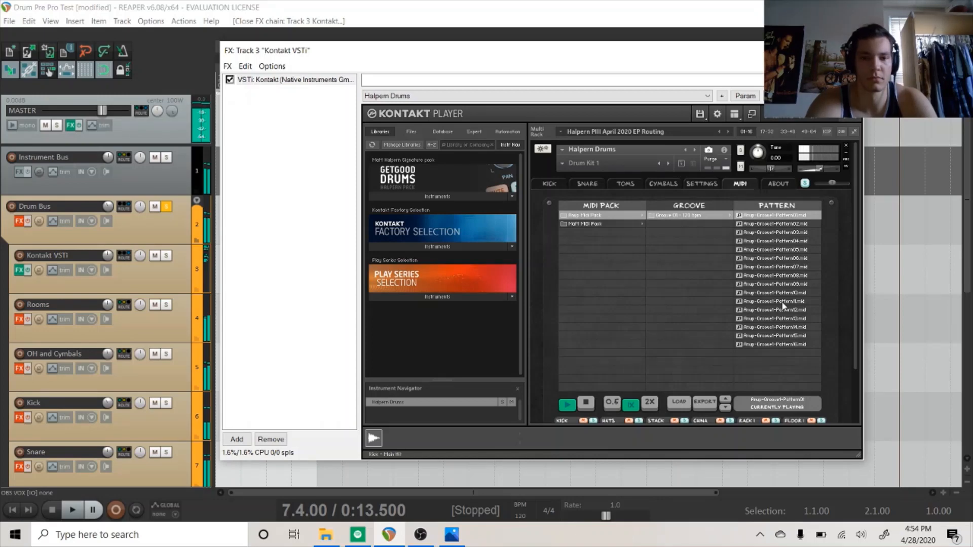
{"action": "left_click", "coordinate": [585, 409]}
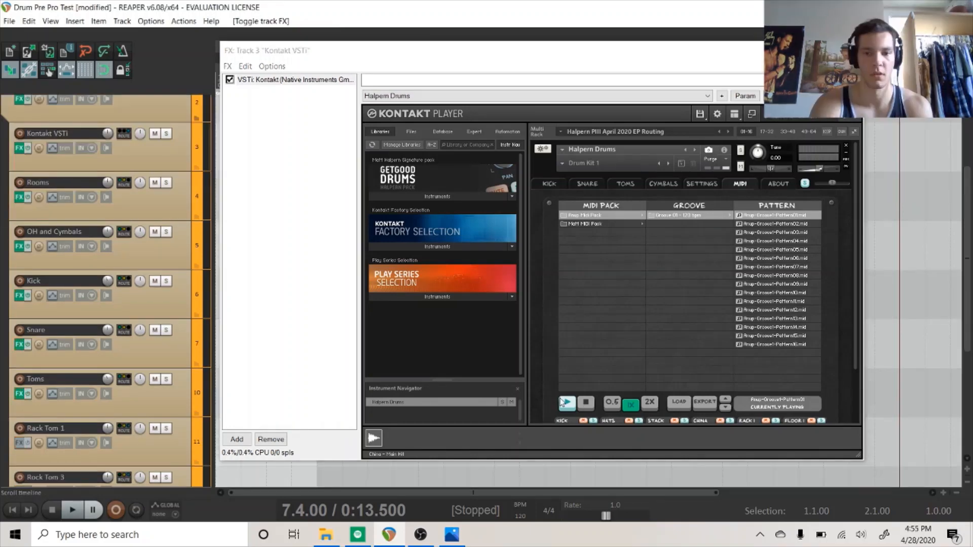
Step: Audition Pattern01 again with the effects enabled while checking the drum tracks' meters, and stop the playback
{"action": "left_click", "coordinate": [566, 404]}
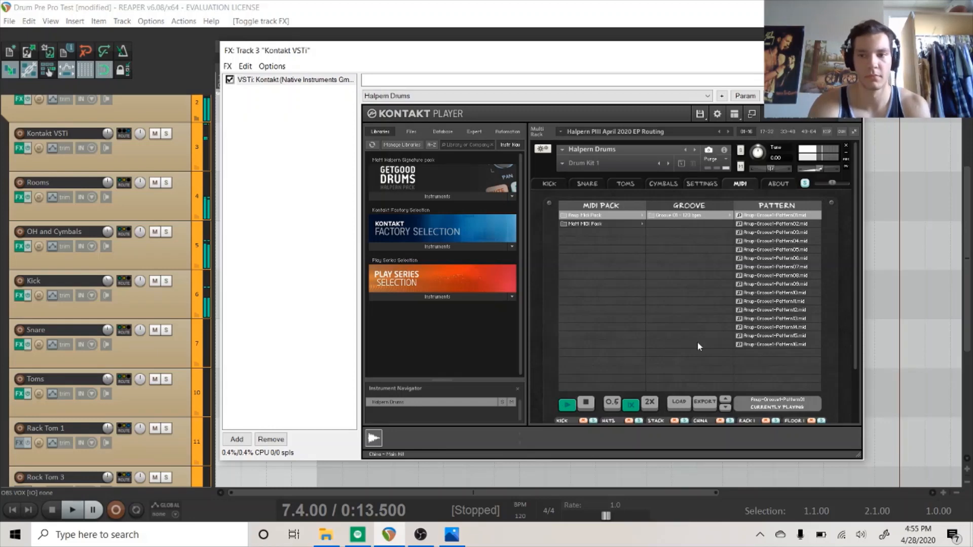
{"action": "left_click_drag", "start_coordinate": [965, 309], "coordinate": [966, 278]}
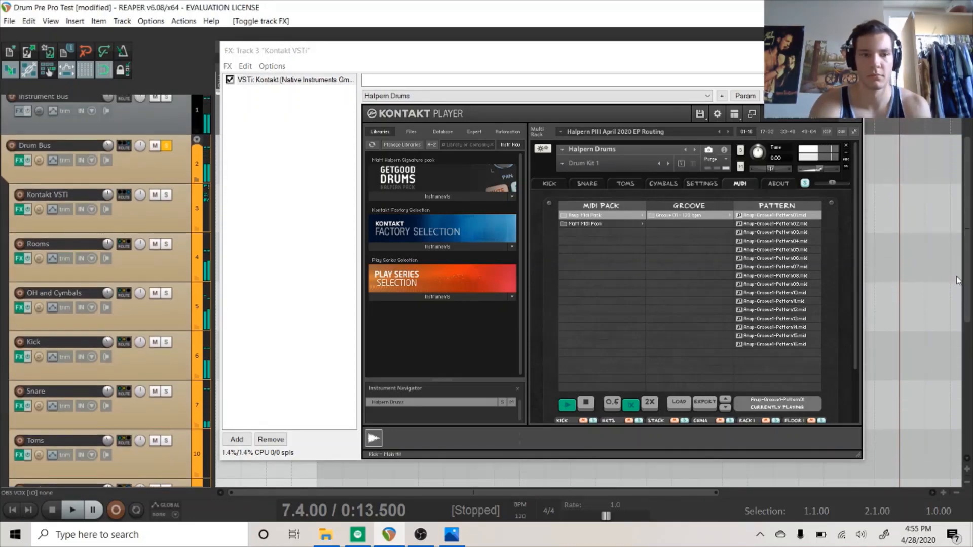
{"action": "left_click", "coordinate": [586, 404]}
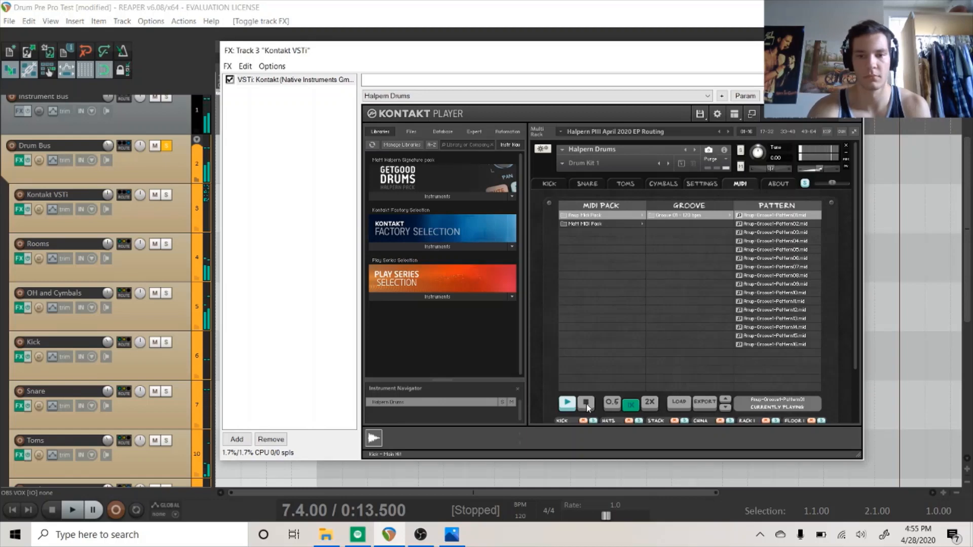
Step: Bypass the effects on the Toms, Snare, Kick, OH and Cymbals, Rooms and Drum Bus tracks
{"action": "left_click", "coordinate": [28, 455]}
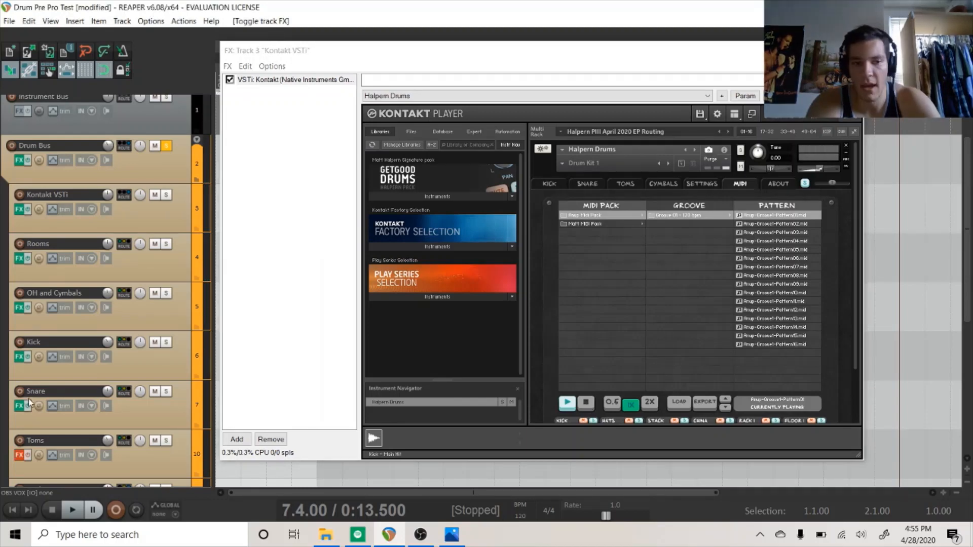
{"action": "left_click", "coordinate": [27, 406]}
{"action": "left_click", "coordinate": [27, 357]}
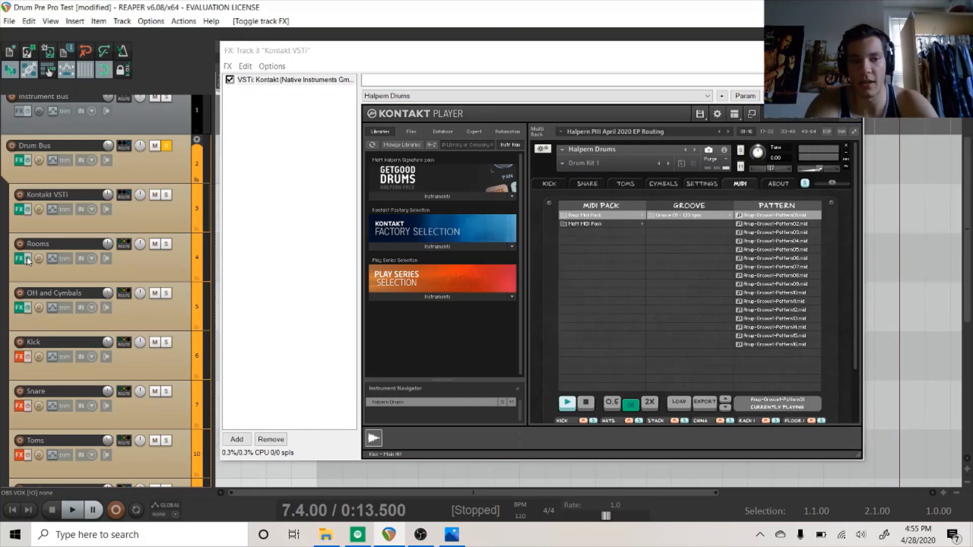
{"action": "left_click", "coordinate": [27, 259]}
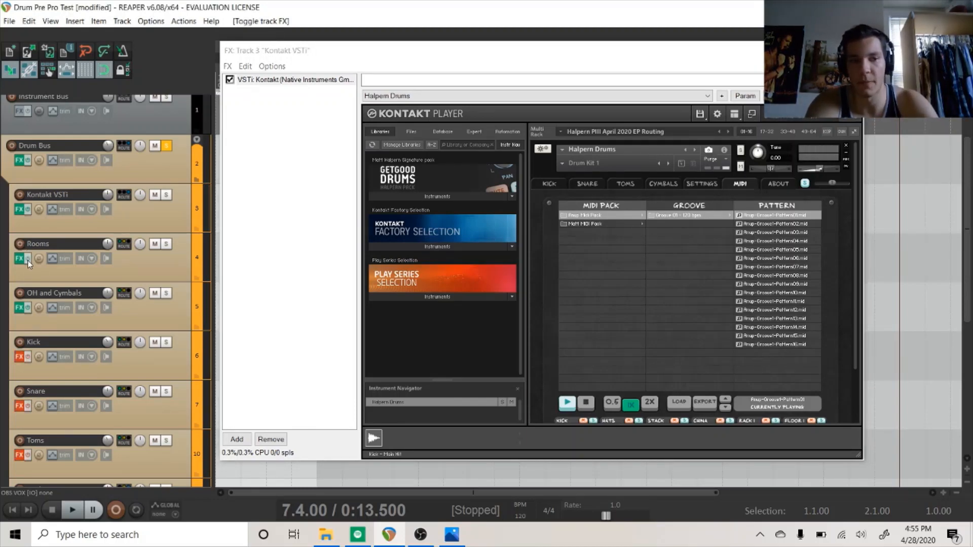
{"action": "left_click", "coordinate": [27, 160]}
{"action": "left_click", "coordinate": [28, 307]}
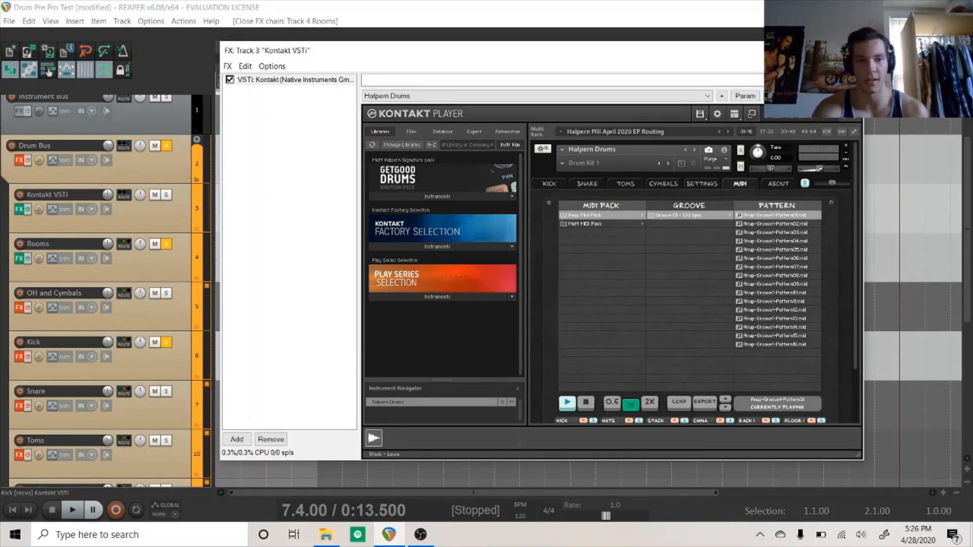
{"action": "left_click", "coordinate": [28, 258]}
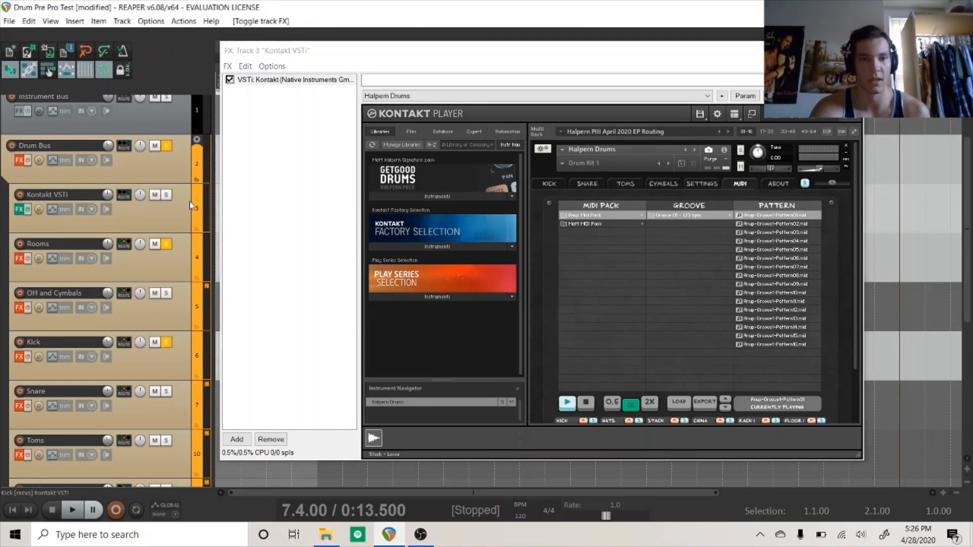
Step: Examine the curve of the Rooms track's F6-RTA equalizer with the PIII Corrective Room Preset, and close its window
{"action": "left_click", "coordinate": [19, 259]}
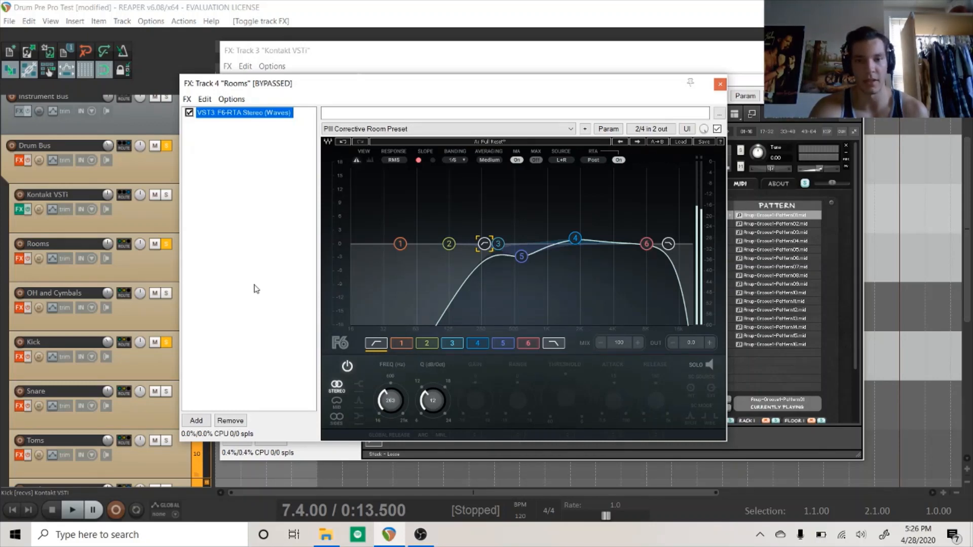
{"action": "left_click_drag", "start_coordinate": [434, 87], "coordinate": [461, 70]}
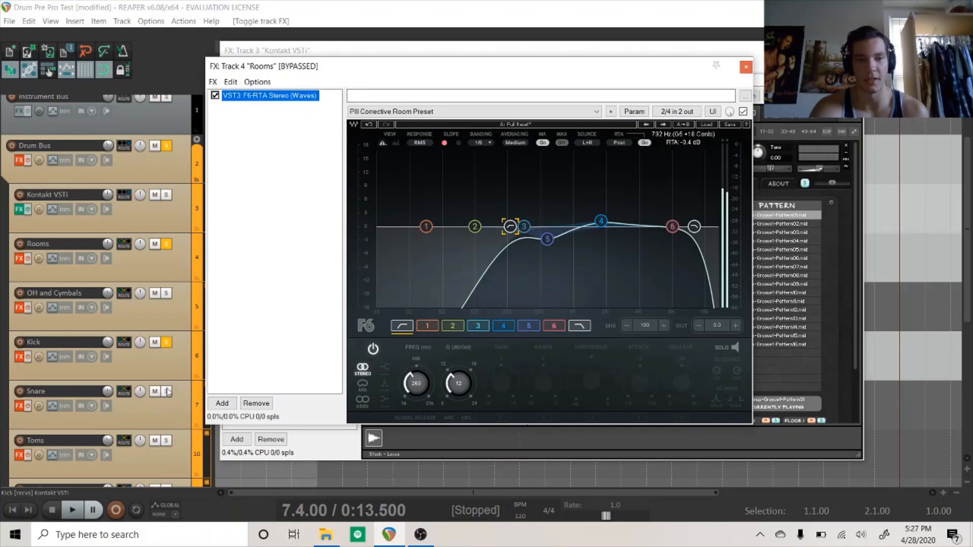
{"action": "left_click", "coordinate": [166, 341]}
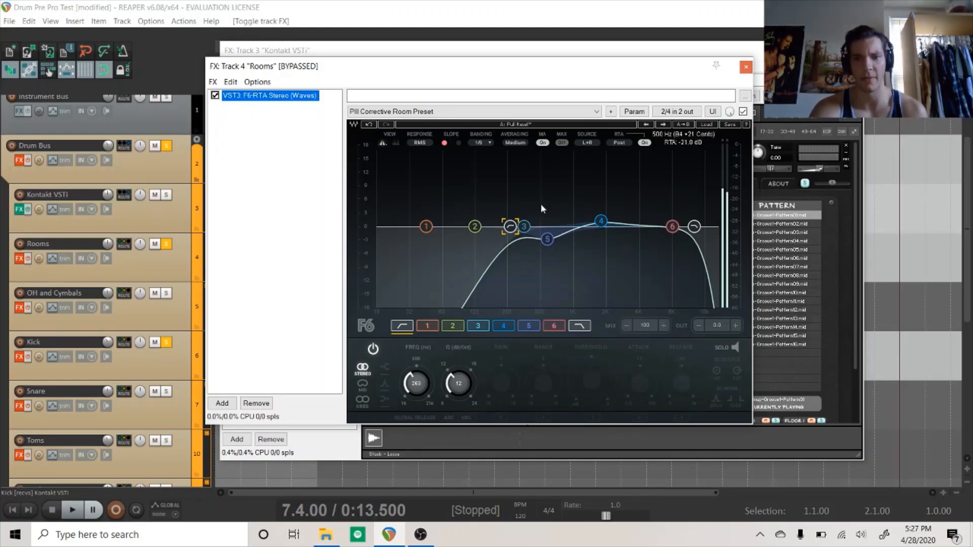
{"action": "key", "text": "Escape"}
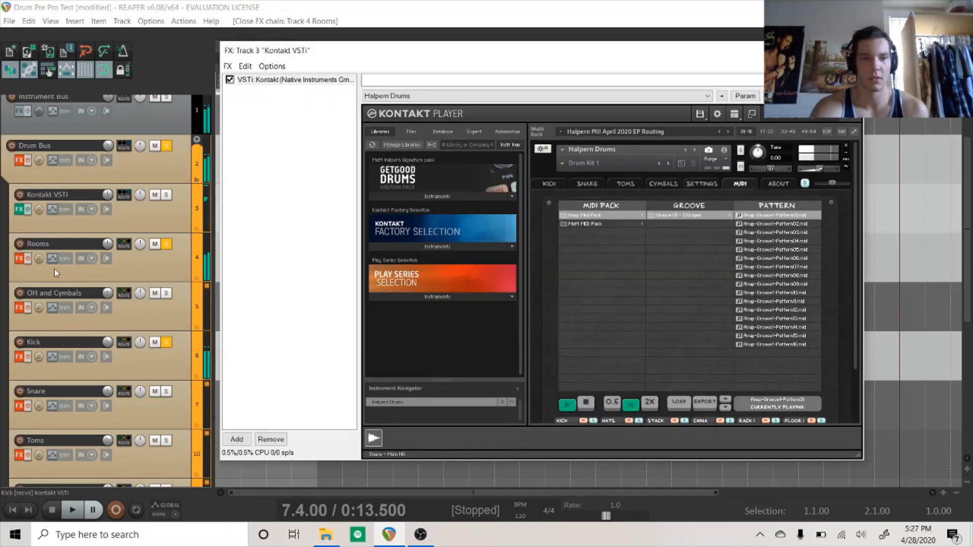
Step: Enable the Rooms track's effects while the pattern plays, check the F6-RTA equalizer's spectrum, and close its window
{"action": "left_click", "coordinate": [20, 259]}
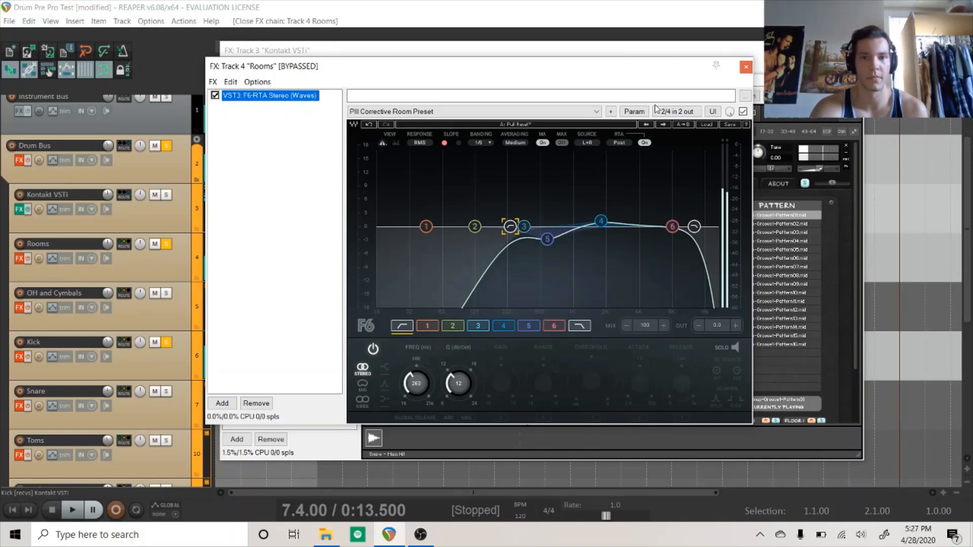
{"action": "left_click", "coordinate": [28, 260]}
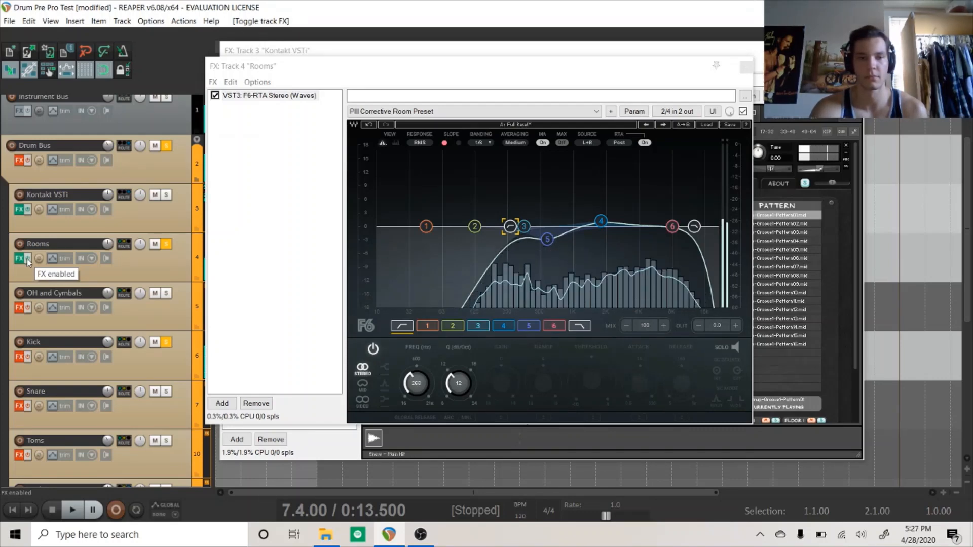
{"action": "left_click", "coordinate": [747, 67]}
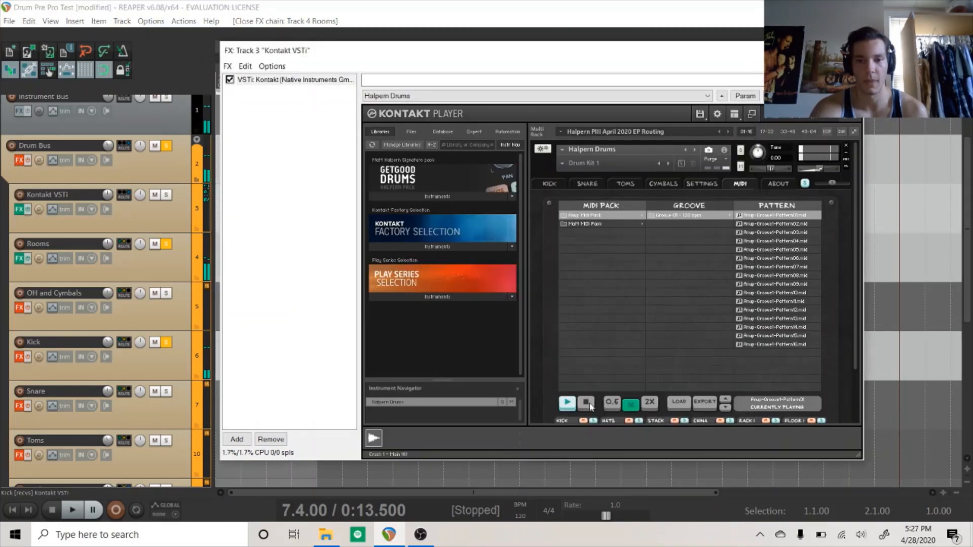
Step: Reopen the Rooms track's F6-RTA equalizer and unsolo the Kick track
{"action": "left_click", "coordinate": [19, 259]}
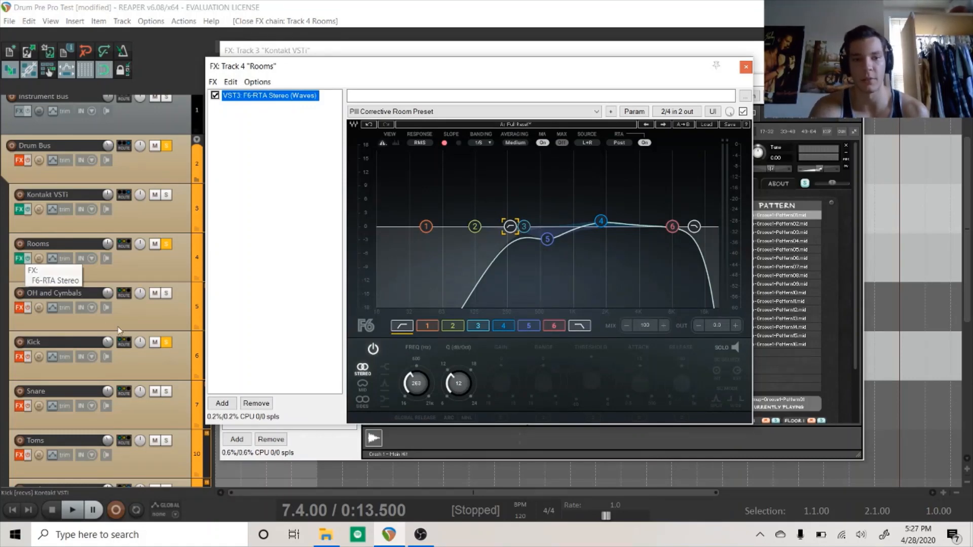
{"action": "left_click", "coordinate": [166, 343]}
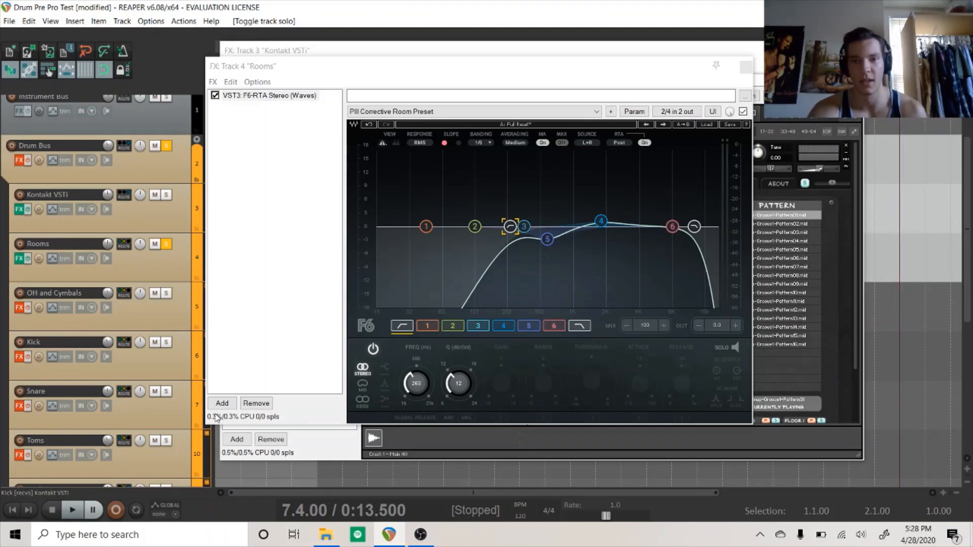
Step: Examine the curve of the Rooms track's F6-RTA equalizer once more and close its window
{"action": "left_click", "coordinate": [745, 67]}
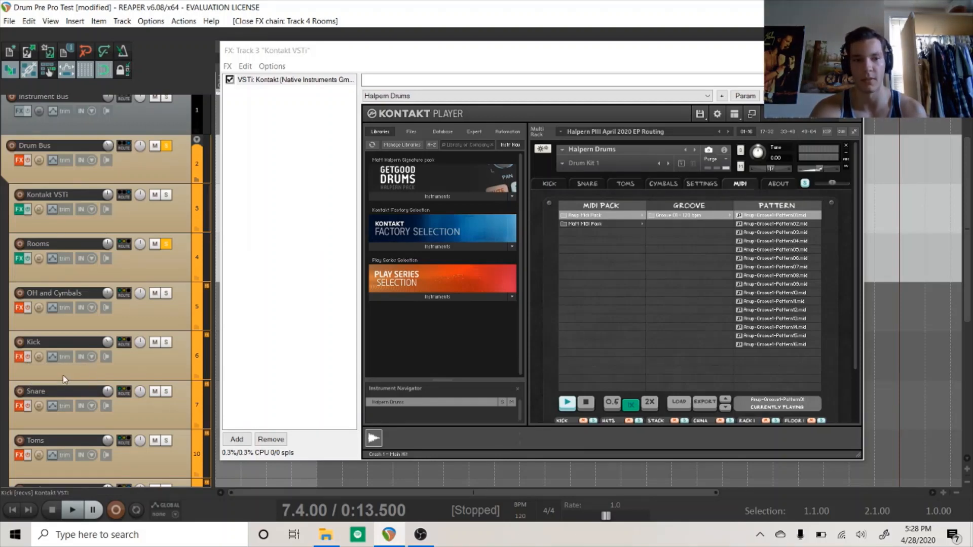
{"action": "left_click", "coordinate": [19, 259]}
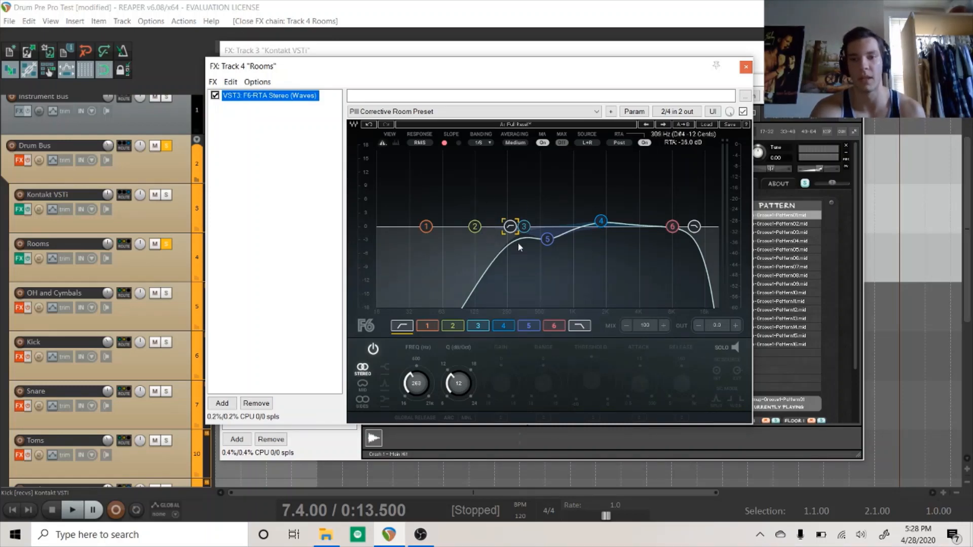
{"action": "left_click", "coordinate": [745, 67]}
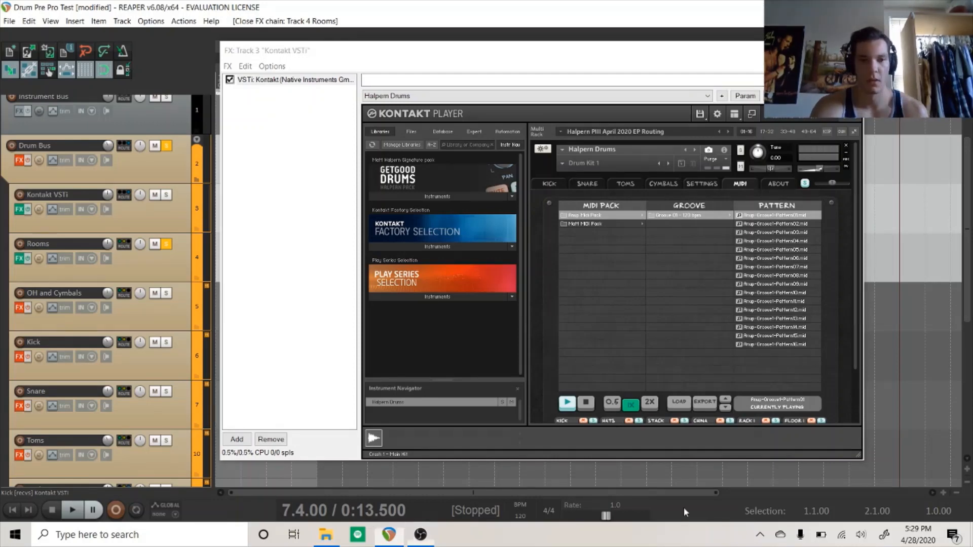
Step: Solo the Snare track alongside Rooms, bypass the Rooms track's effects, and close its equalizer window
{"action": "left_click", "coordinate": [166, 392]}
{"action": "left_click", "coordinate": [20, 259]}
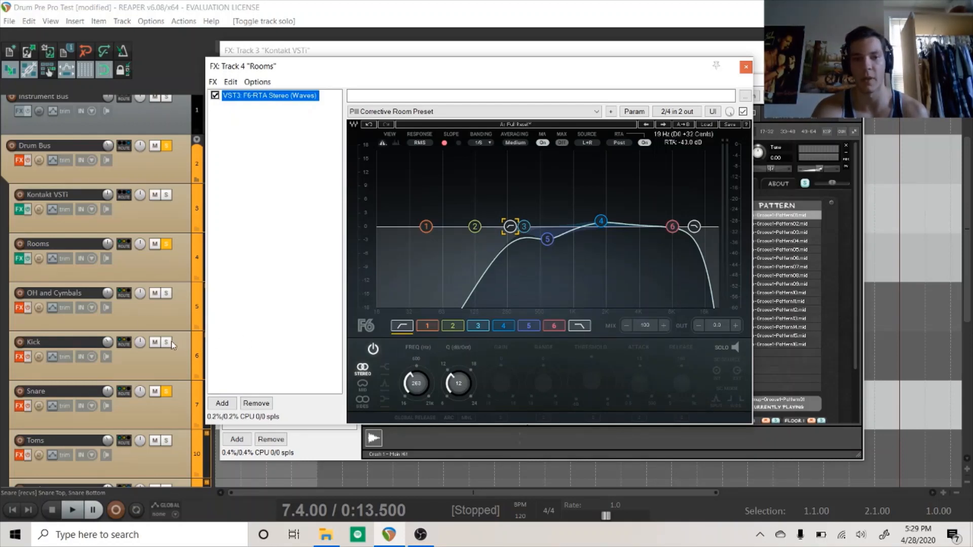
{"action": "left_click", "coordinate": [19, 258]}
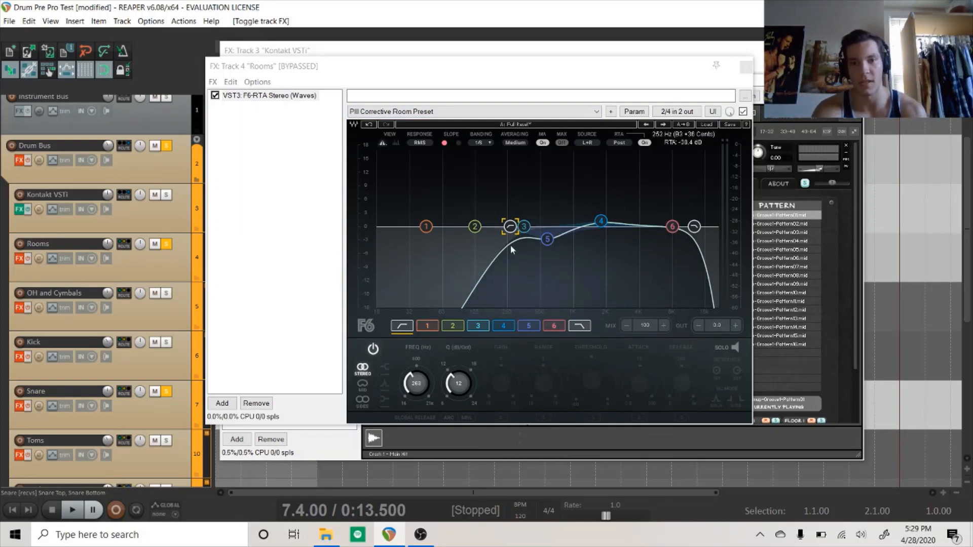
{"action": "left_click", "coordinate": [745, 67]}
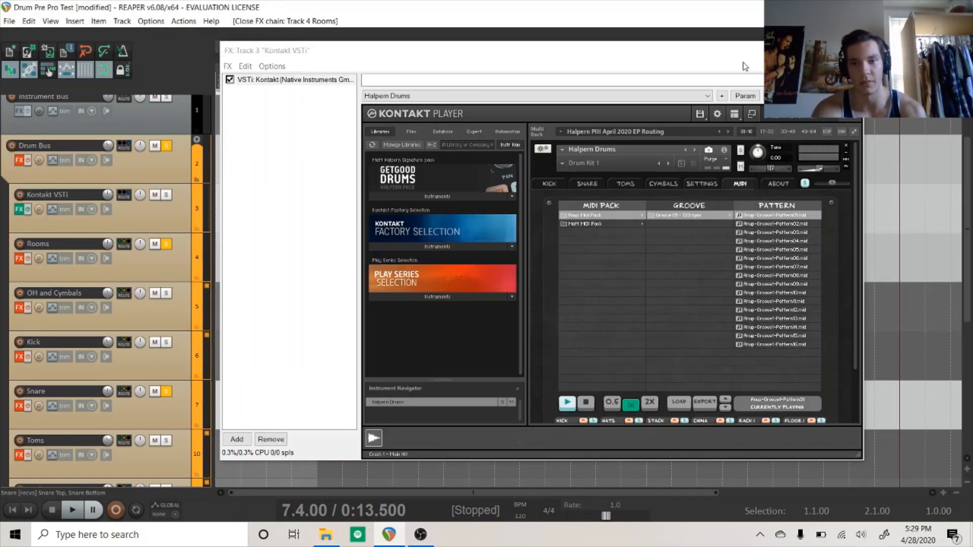
Step: Play the pattern, enable the Rooms track's effects during playback to compare the sound, and stop the pattern
{"action": "left_click", "coordinate": [567, 405]}
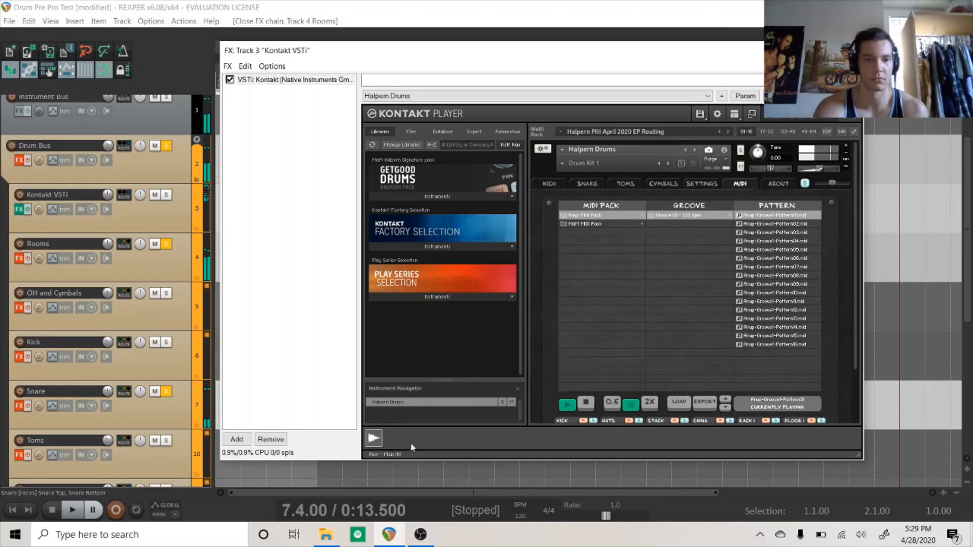
{"action": "left_click", "coordinate": [21, 260]}
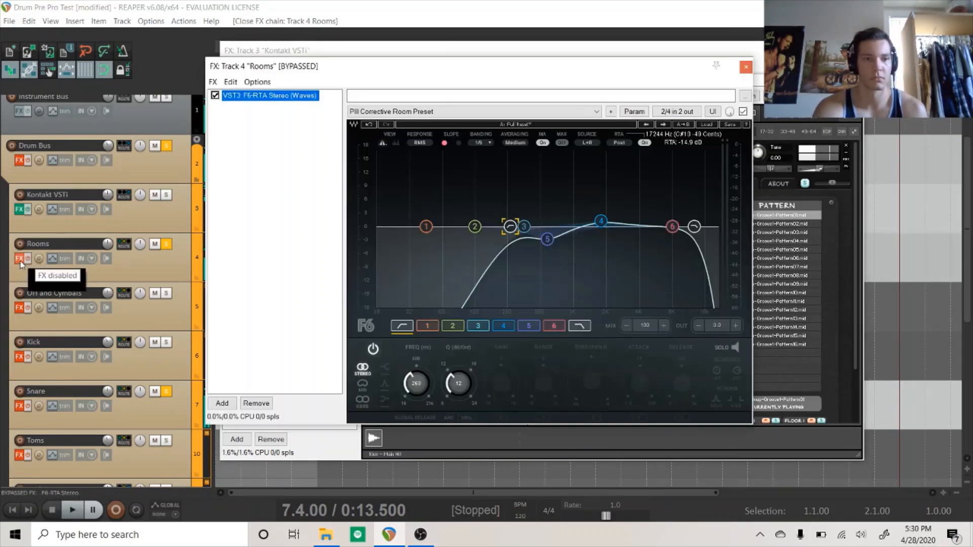
{"action": "left_click", "coordinate": [21, 260]}
{"action": "left_click", "coordinate": [28, 259]}
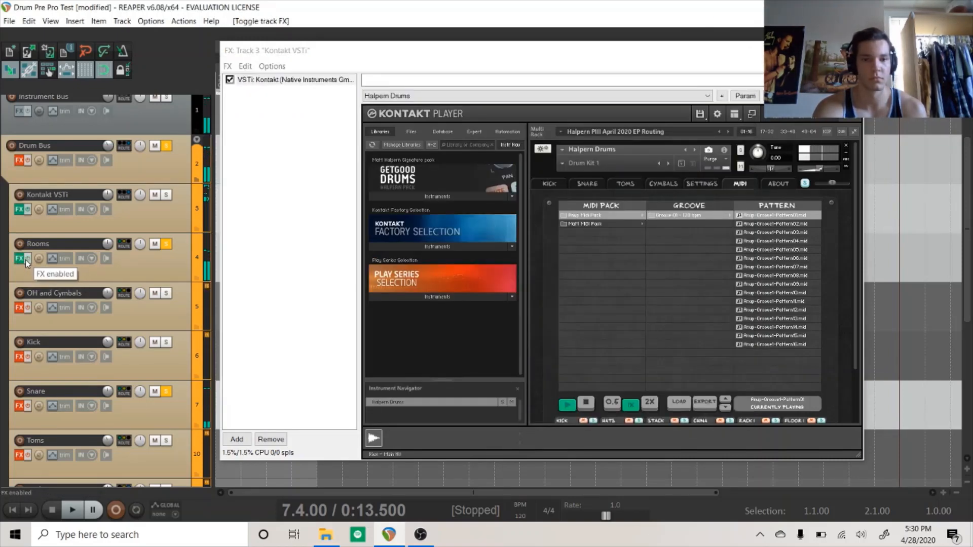
{"action": "left_click", "coordinate": [590, 407]}
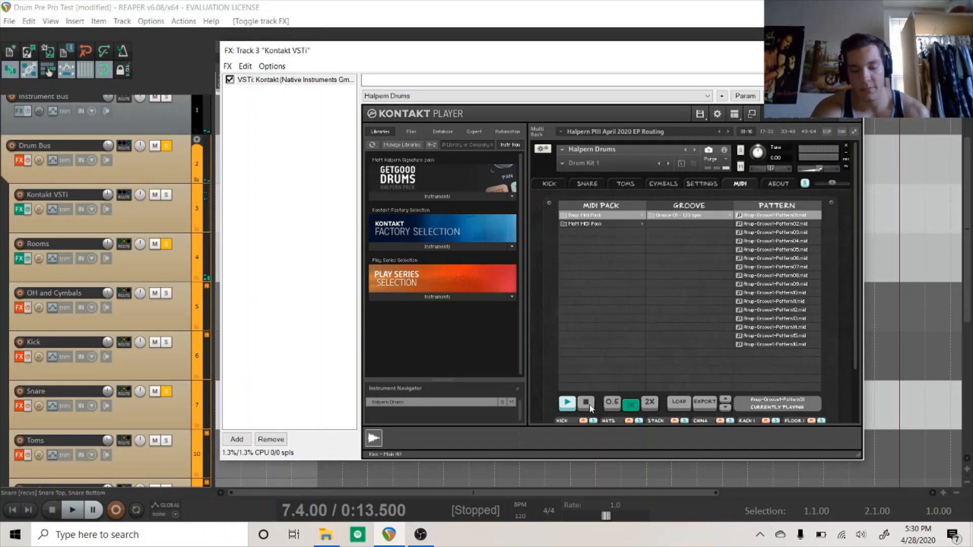
Step: Solo the Kick track as well and compare the Rooms sound with F6-RTA off and on while the pattern plays
{"action": "left_click", "coordinate": [20, 259]}
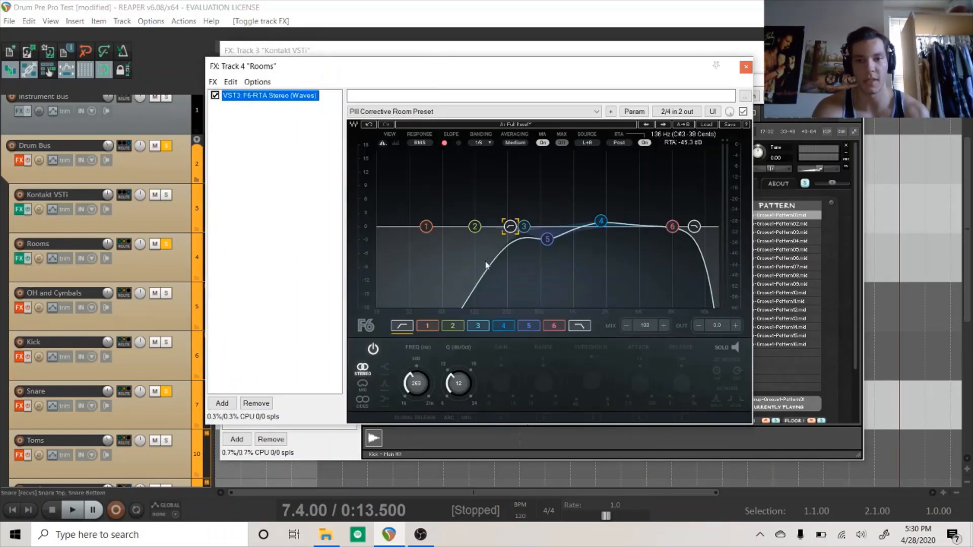
{"action": "left_click", "coordinate": [166, 342]}
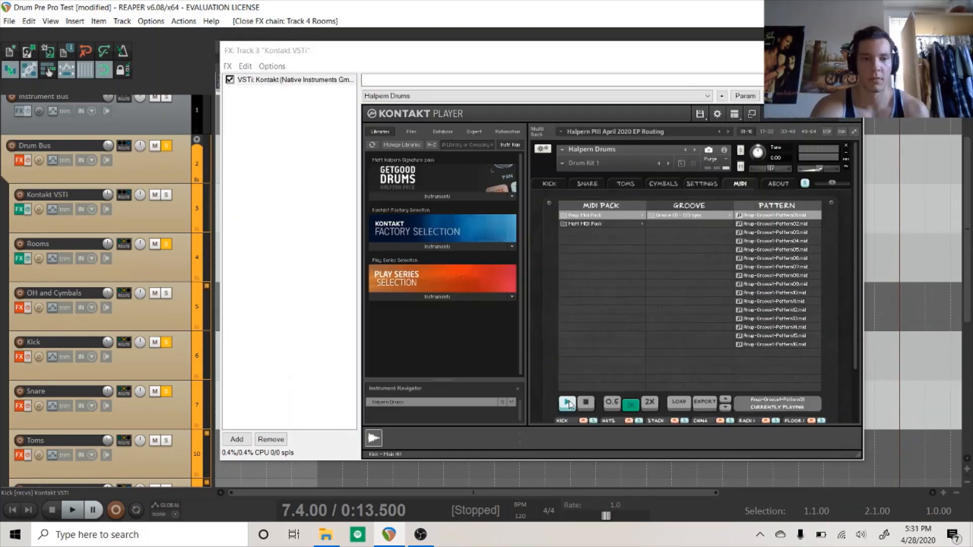
{"action": "left_click", "coordinate": [569, 406]}
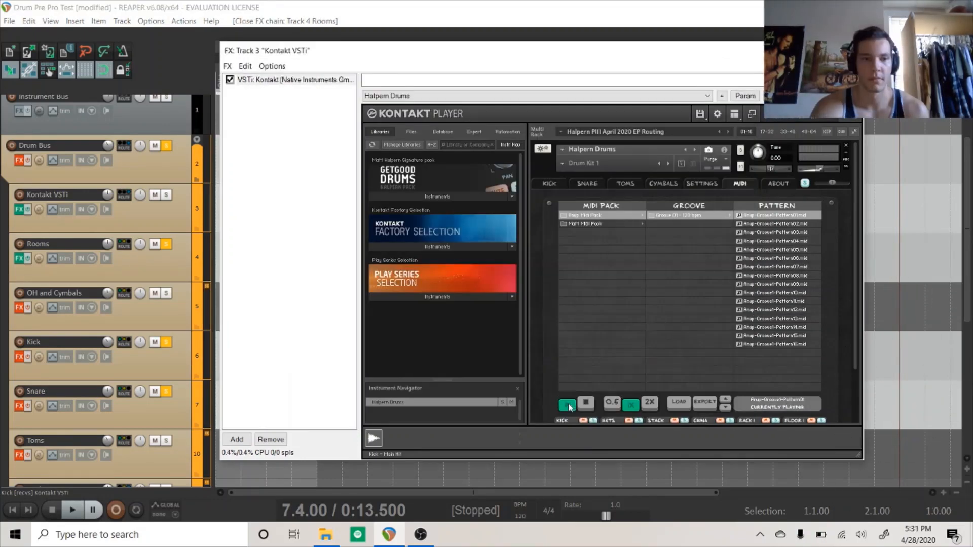
{"action": "left_click", "coordinate": [19, 258]}
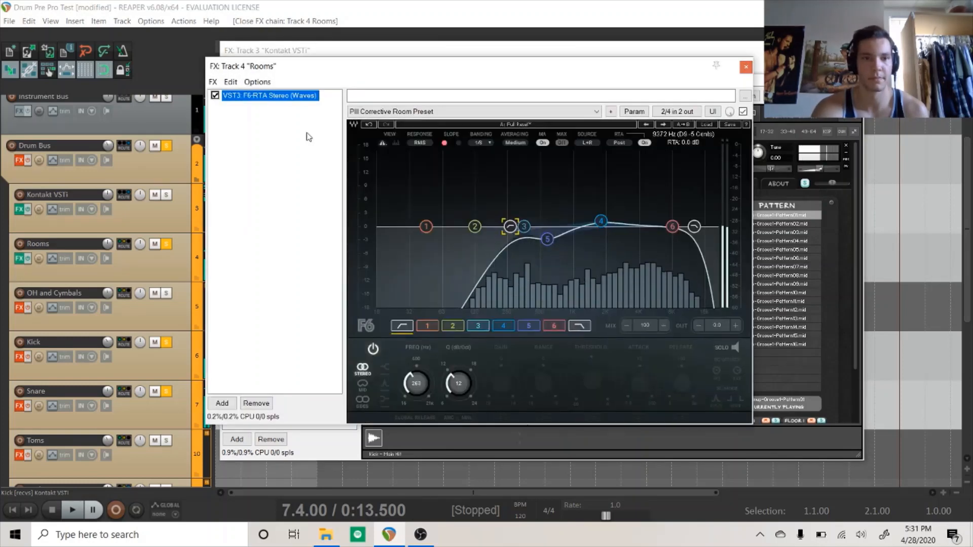
{"action": "left_click", "coordinate": [214, 95]}
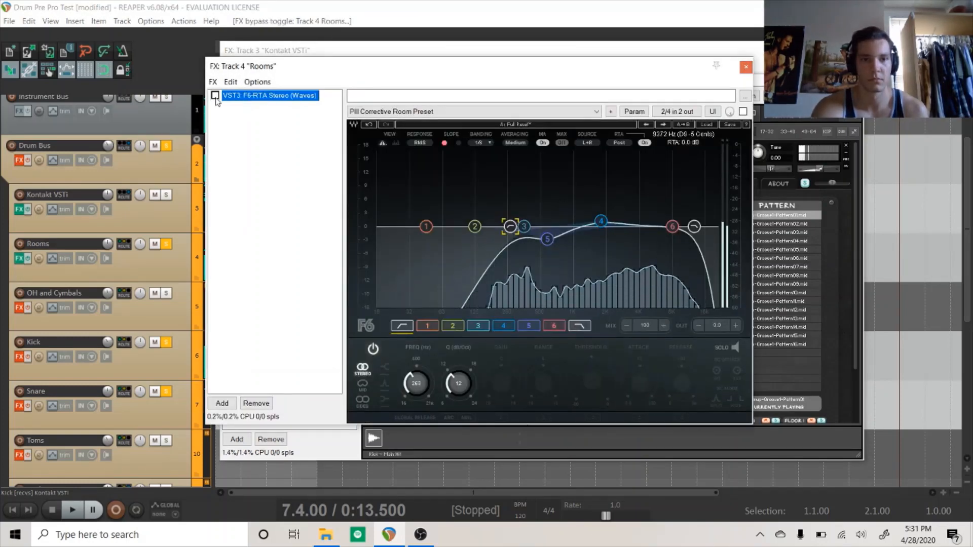
{"action": "left_click", "coordinate": [215, 95]}
Step: Set the low-cut frequency of the Rooms equalizer to 241 Hz and compare the sound with F6-RTA off and on
{"action": "mouse_move", "coordinate": [417, 384]}
{"action": "left_mouse_down"}
{"action": "mouse_move", "coordinate": [417, 420]}
{"action": "mouse_move", "coordinate": [418, 377]}
{"action": "left_mouse_up"}
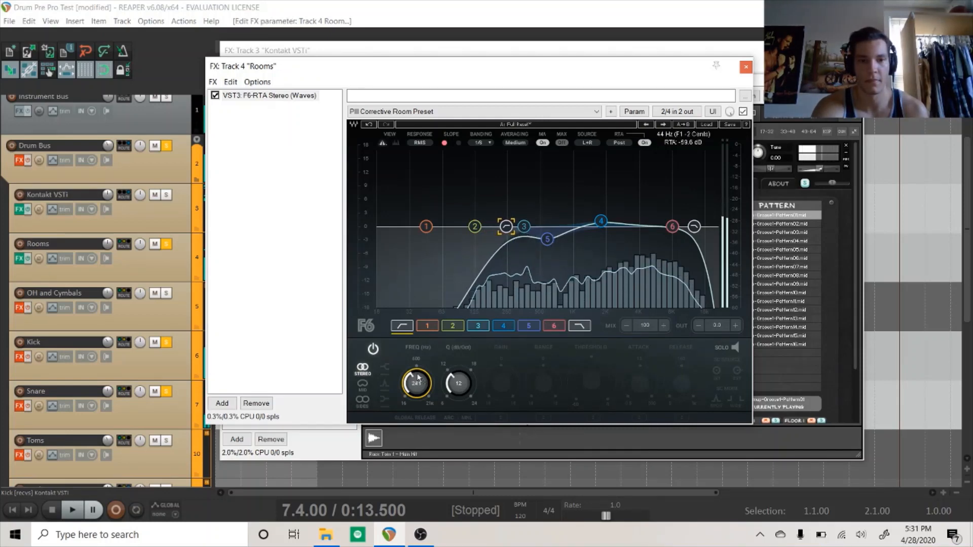
{"action": "left_click", "coordinate": [215, 96]}
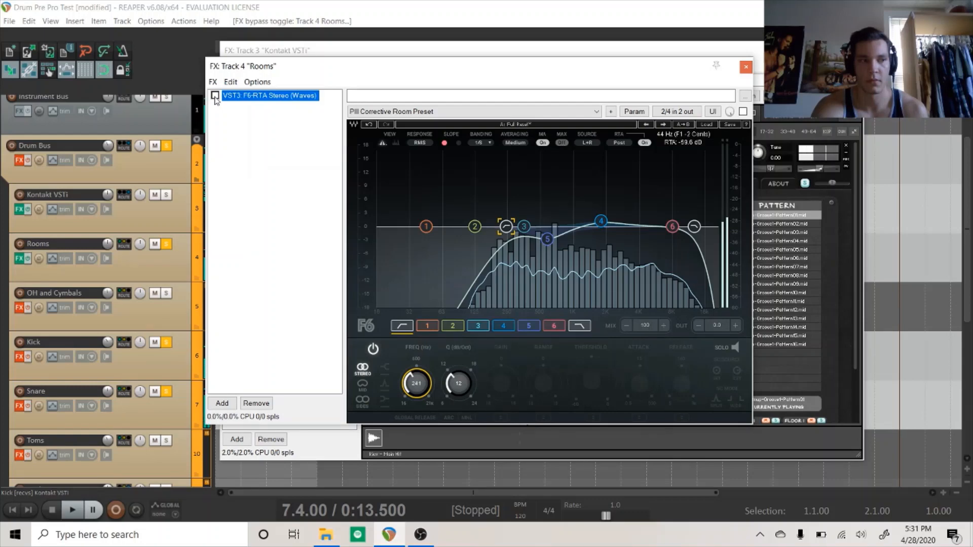
{"action": "left_click", "coordinate": [214, 97]}
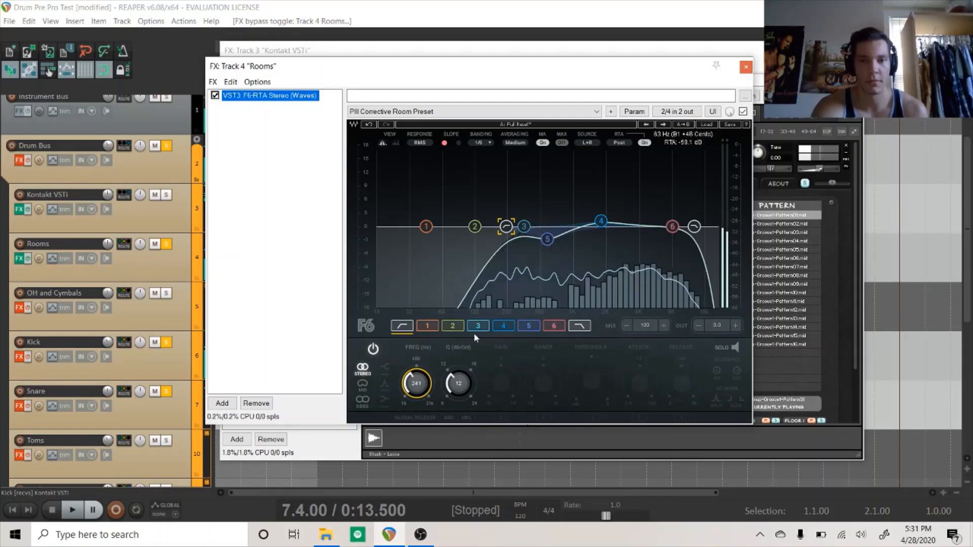
Step: Set the gain of band 5 in the Rooms equalizer to -2.1, stop the pattern, and recheck the curve
{"action": "left_click", "coordinate": [524, 226]}
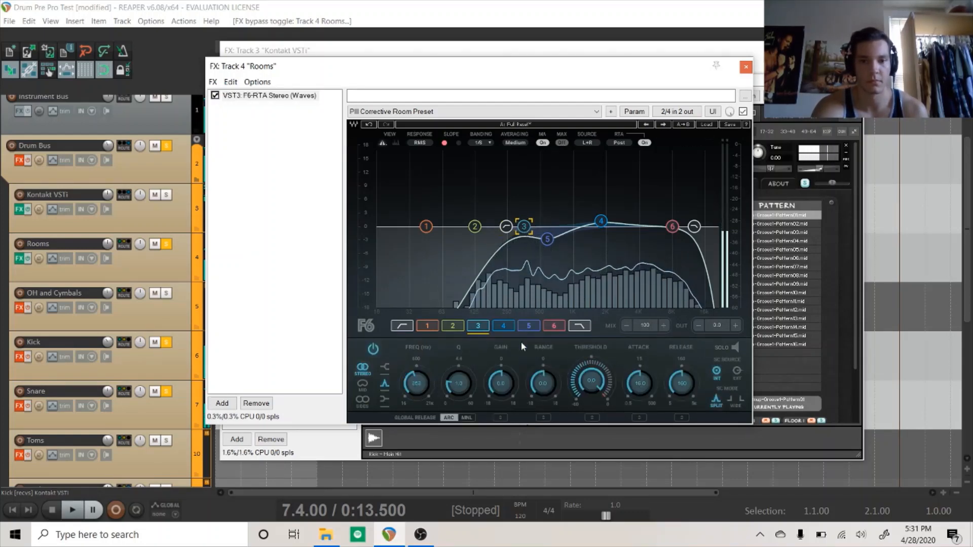
{"action": "left_click", "coordinate": [547, 242]}
{"action": "left_click_drag", "start_coordinate": [502, 381], "coordinate": [502, 375]}
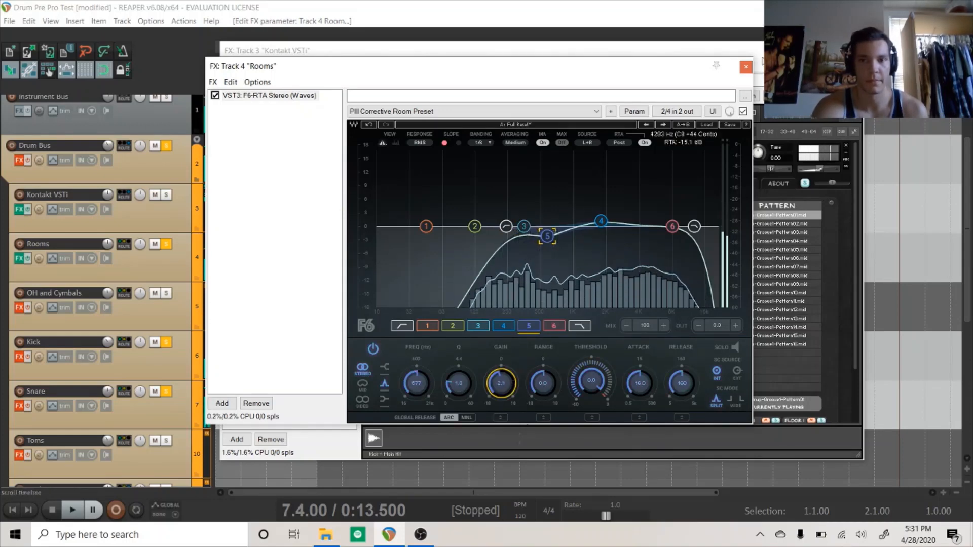
{"action": "left_click", "coordinate": [745, 67]}
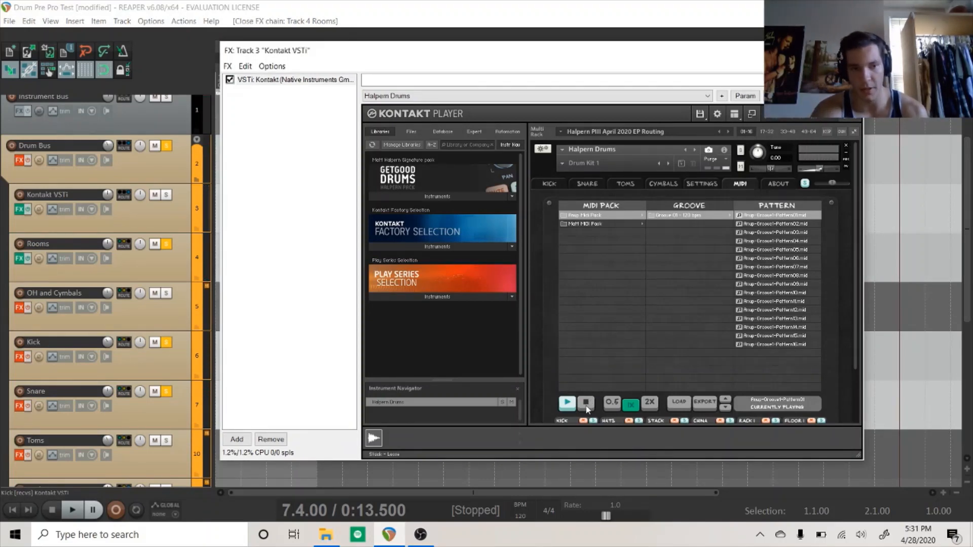
{"action": "left_click", "coordinate": [20, 259]}
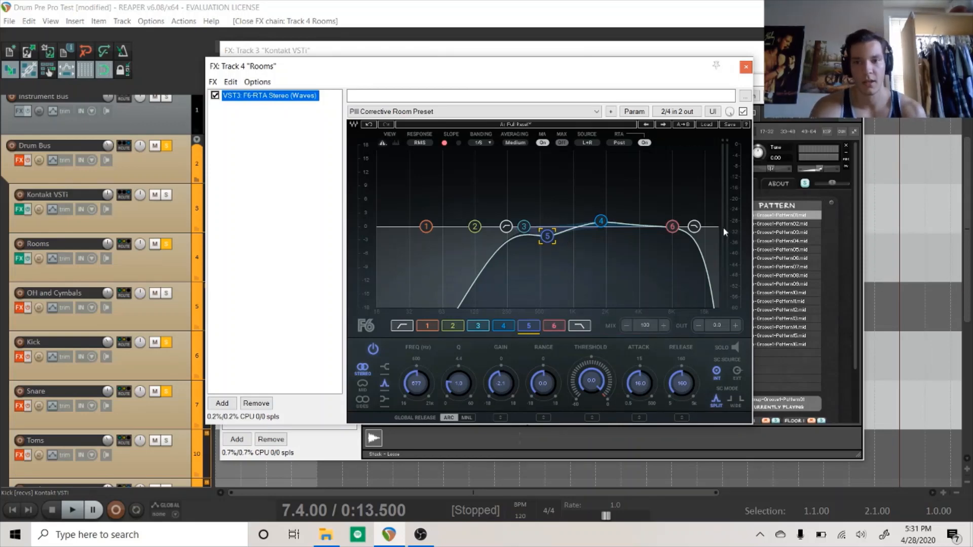
{"action": "left_click", "coordinate": [746, 67]}
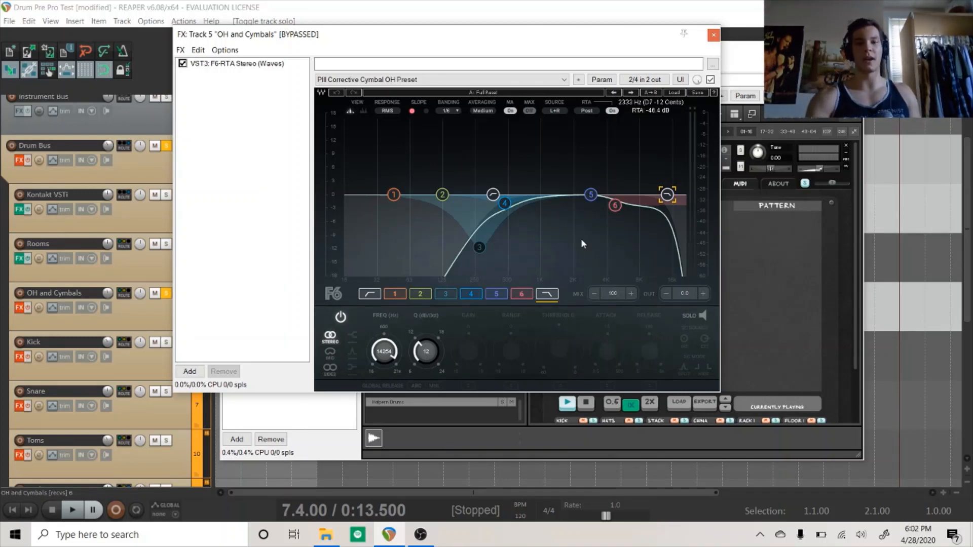
Step: Inspect band 6 in the OH and Cymbals F6-RTA equalizer and solo its high-cut filter
{"action": "left_click", "coordinate": [615, 205]}
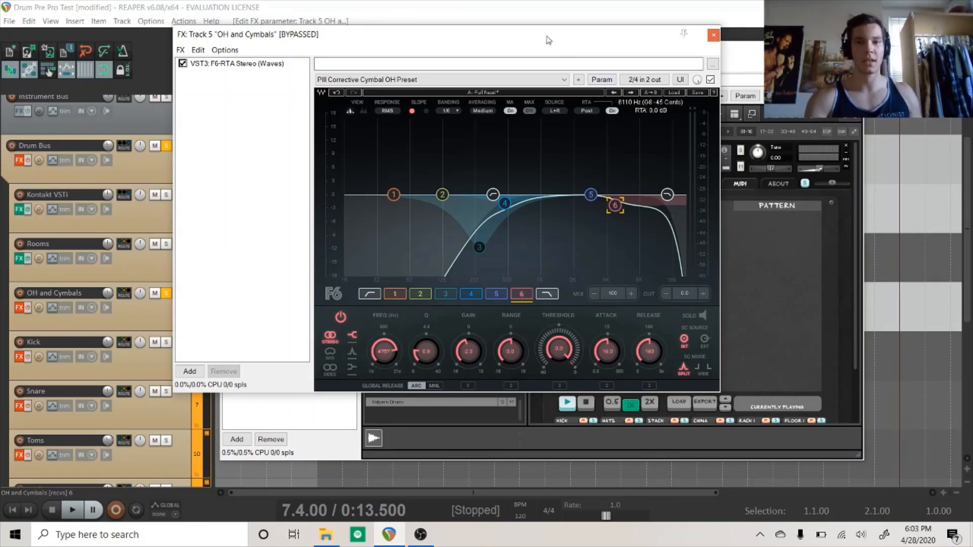
{"action": "left_click_drag", "start_coordinate": [547, 38], "coordinate": [586, 28]}
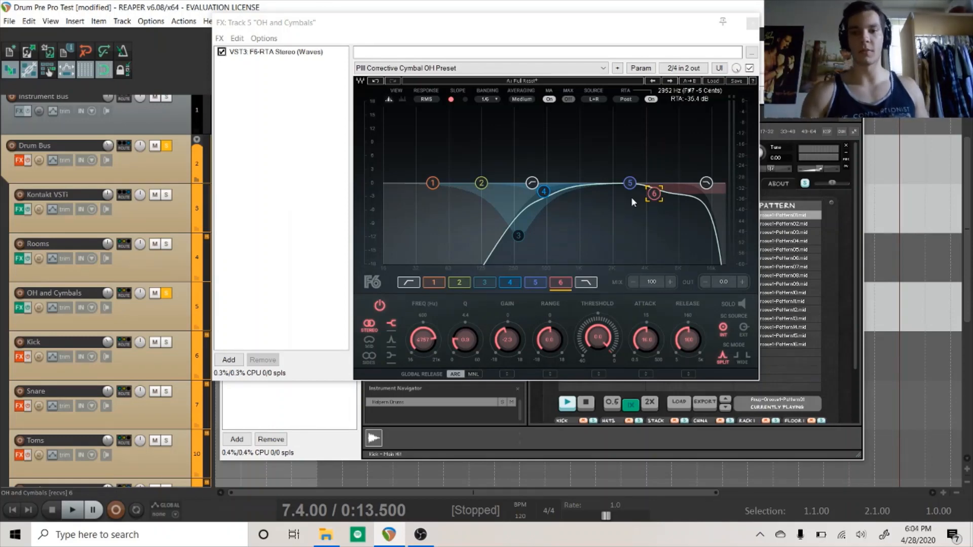
{"action": "left_click", "coordinate": [706, 183]}
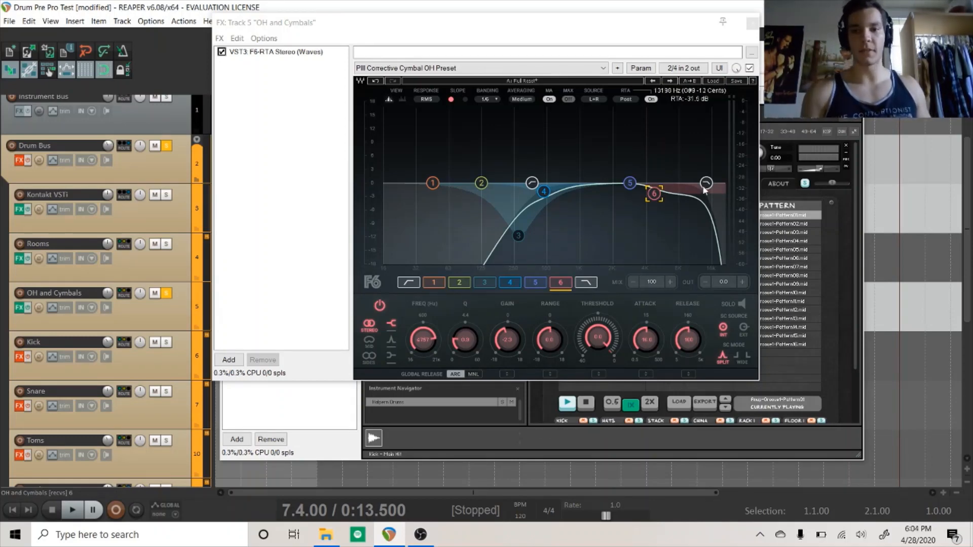
{"action": "left_click", "coordinate": [737, 309]}
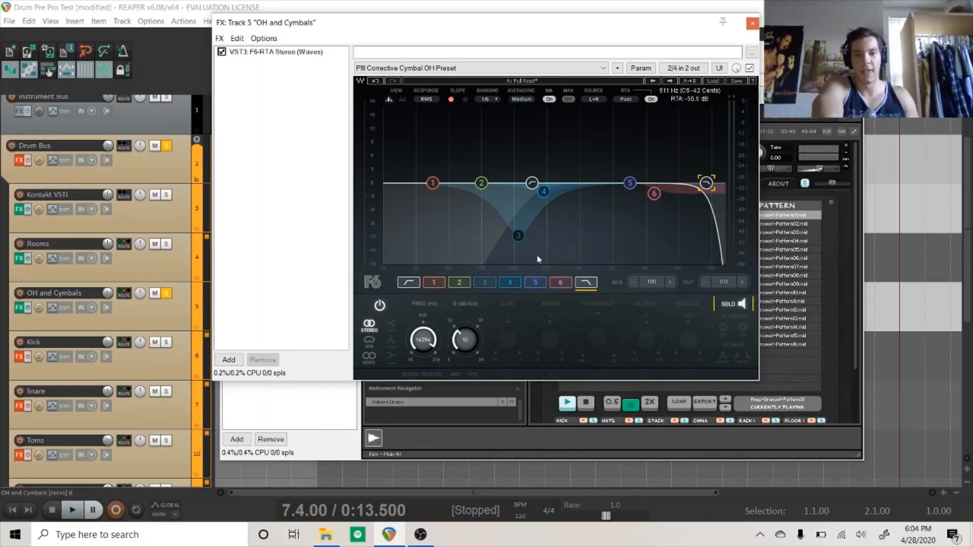
Step: Play the pattern to hear the soloed high-cut filter on OH and Cymbals, and turn the filter's solo off
{"action": "left_click", "coordinate": [567, 403]}
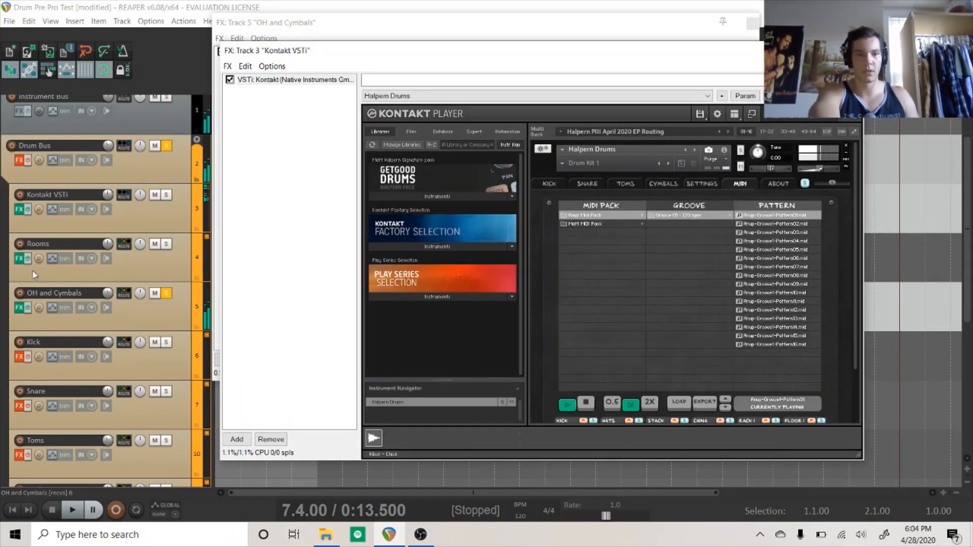
{"action": "left_click", "coordinate": [20, 307]}
{"action": "left_click", "coordinate": [20, 308]}
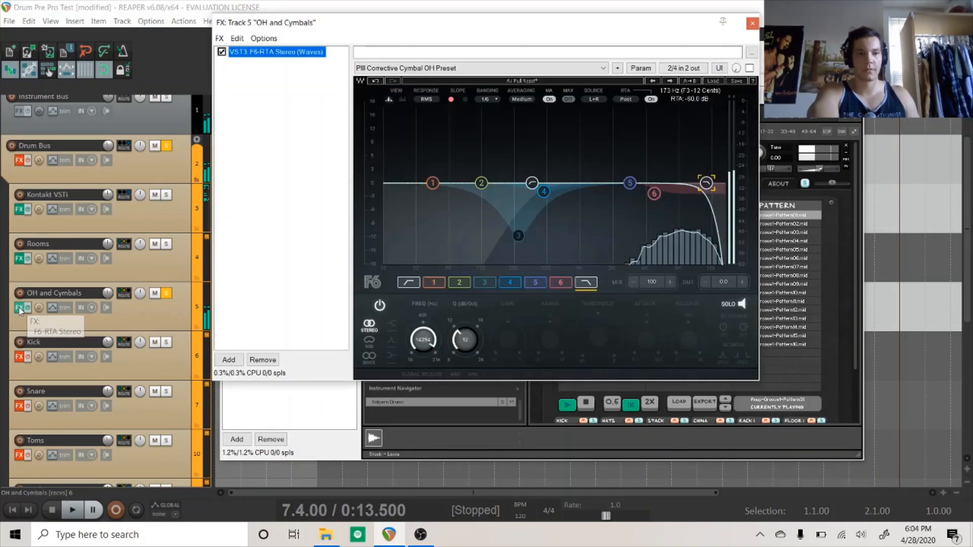
{"action": "left_click", "coordinate": [746, 306]}
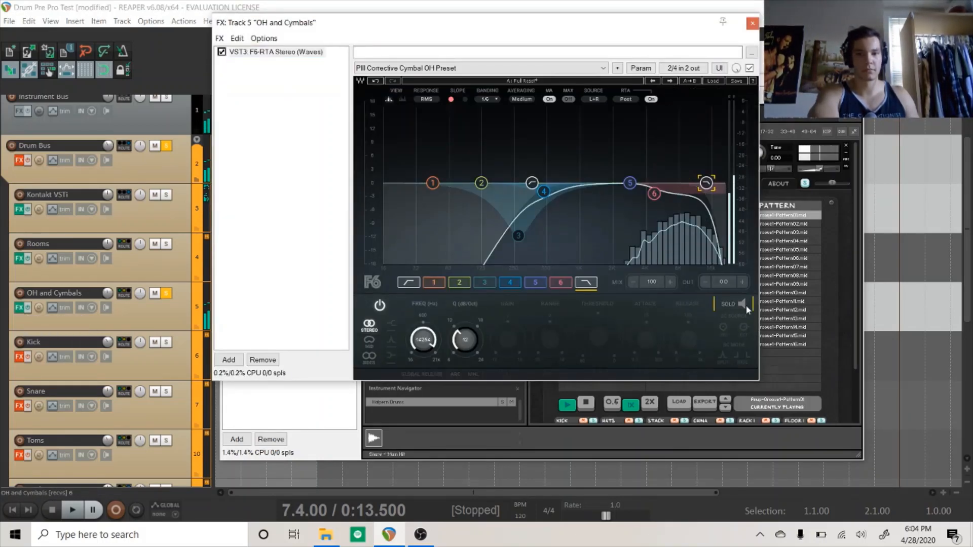
Step: Compare OH and Cymbals with the high-cut filter off and on, and stop the pattern
{"action": "left_click", "coordinate": [380, 305]}
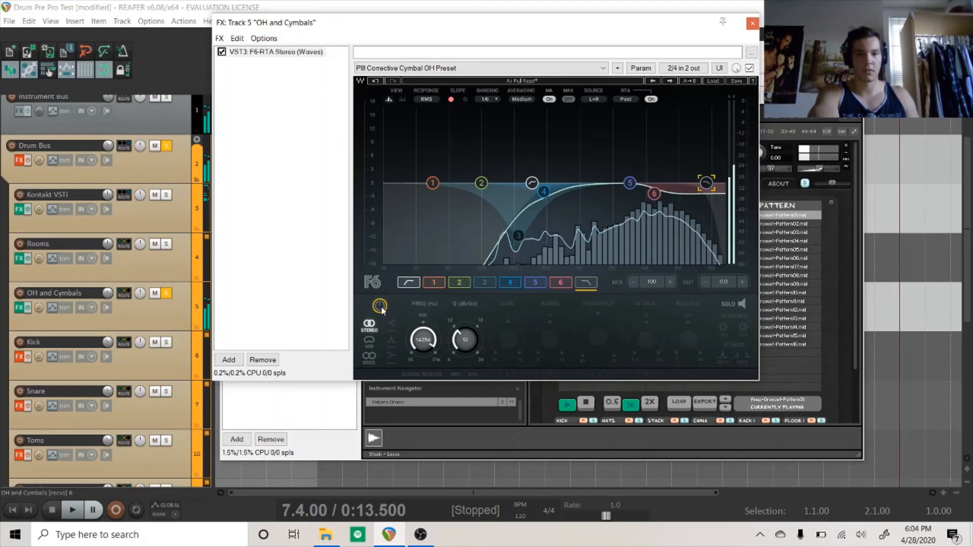
{"action": "left_click", "coordinate": [380, 306]}
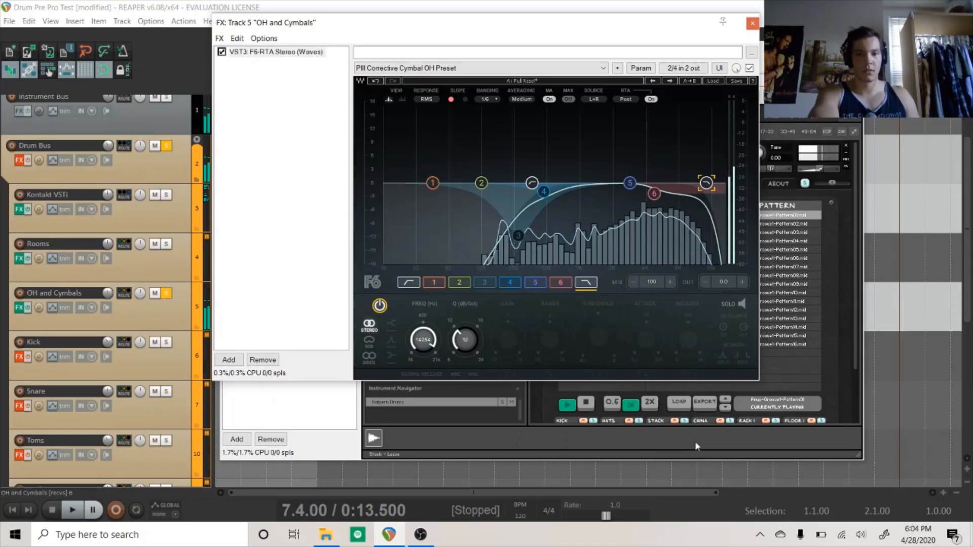
{"action": "left_click", "coordinate": [590, 408]}
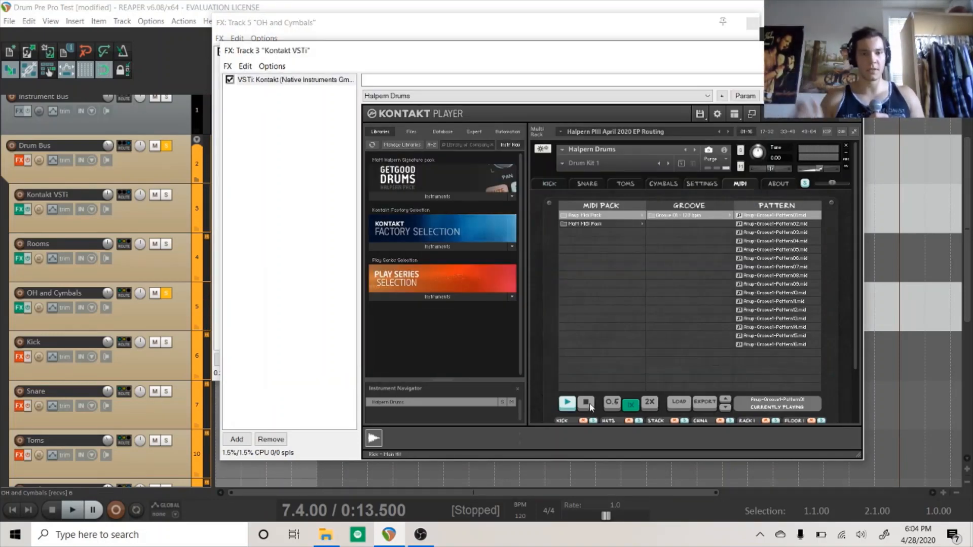
Step: Solo the Rooms track in place of OH and Cymbals, and switch the solo back to OH and Cymbals
{"action": "left_click", "coordinate": [166, 244]}
{"action": "left_click", "coordinate": [167, 294]}
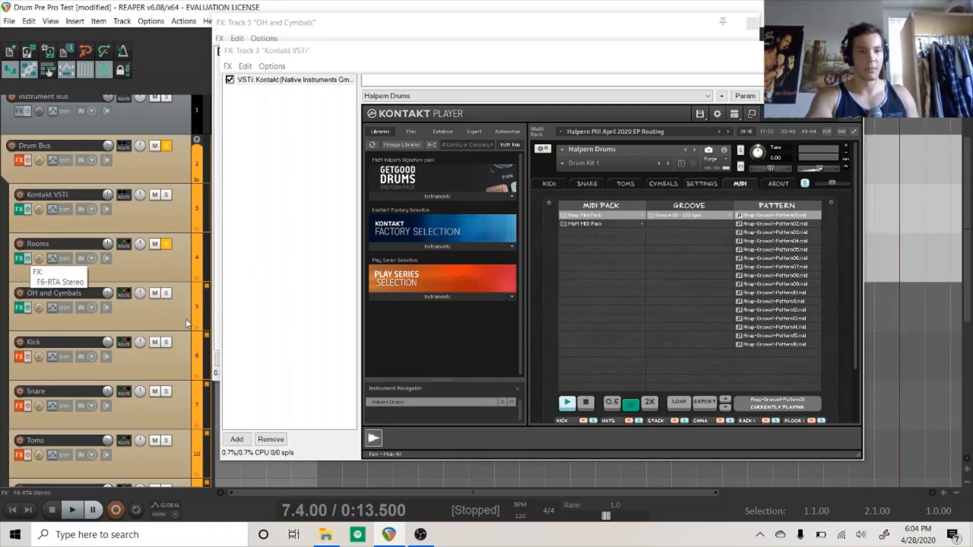
{"action": "left_click", "coordinate": [167, 294]}
{"action": "left_click", "coordinate": [166, 245]}
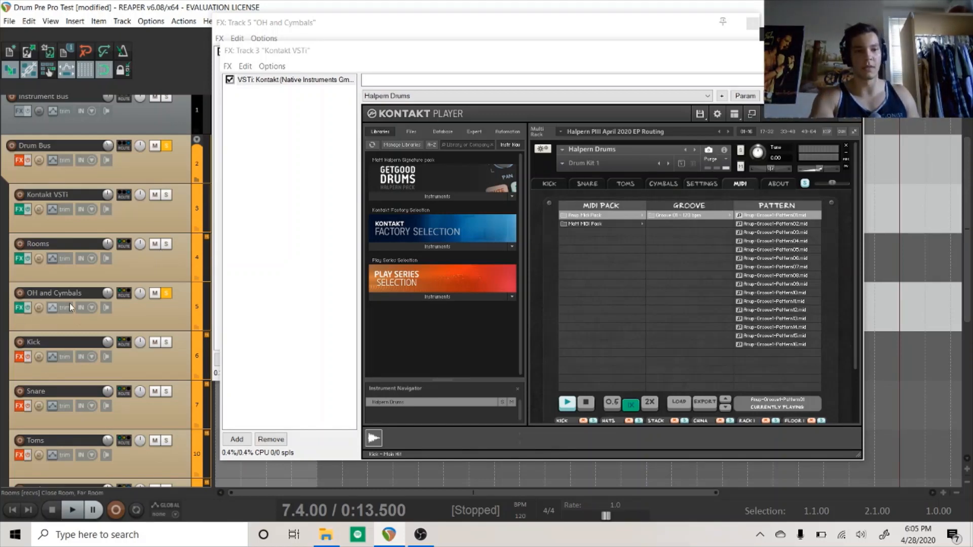
Step: Open the Rooms F6-RTA equalizer, examine its high-cut filter, and move the effect window clear of the pattern transport controls
{"action": "left_click", "coordinate": [22, 261]}
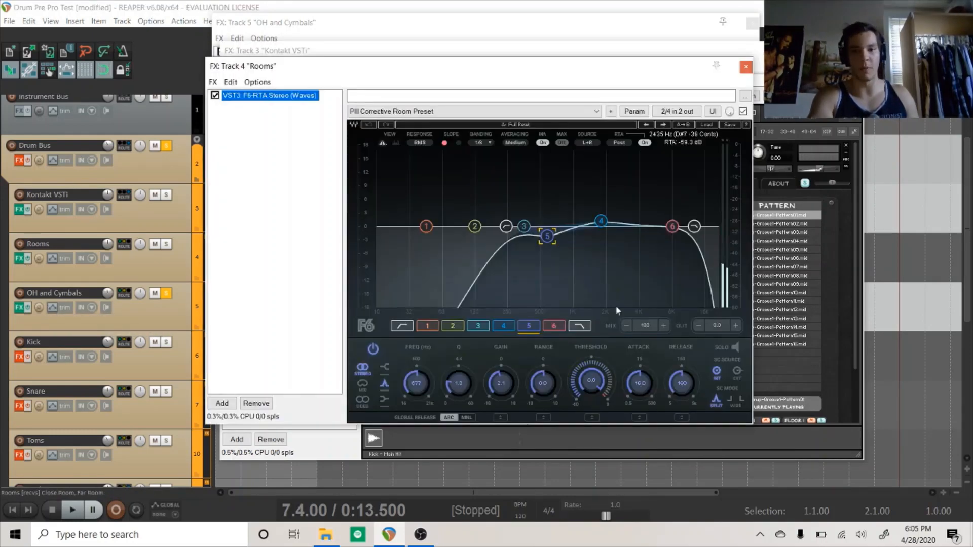
{"action": "left_click", "coordinate": [694, 228]}
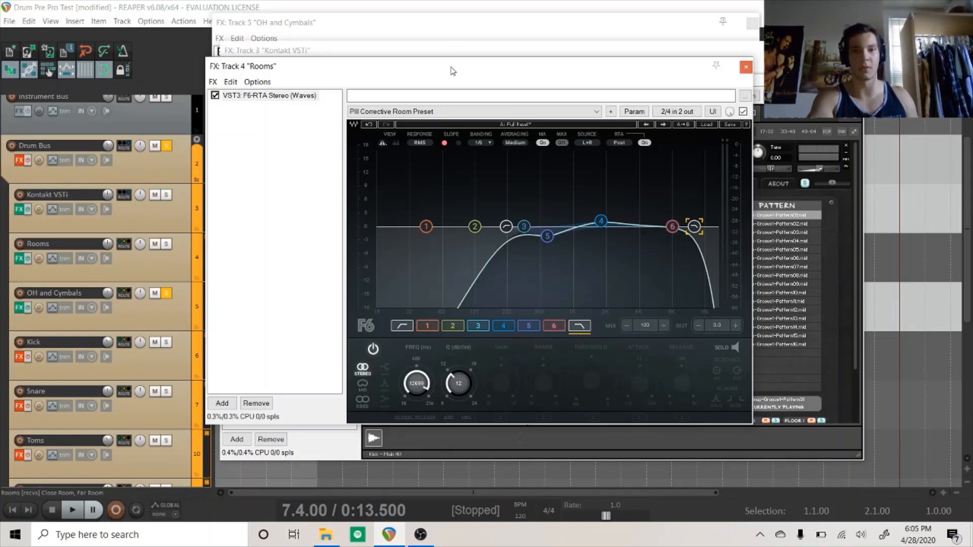
{"action": "left_click_drag", "start_coordinate": [450, 70], "coordinate": [311, 41]}
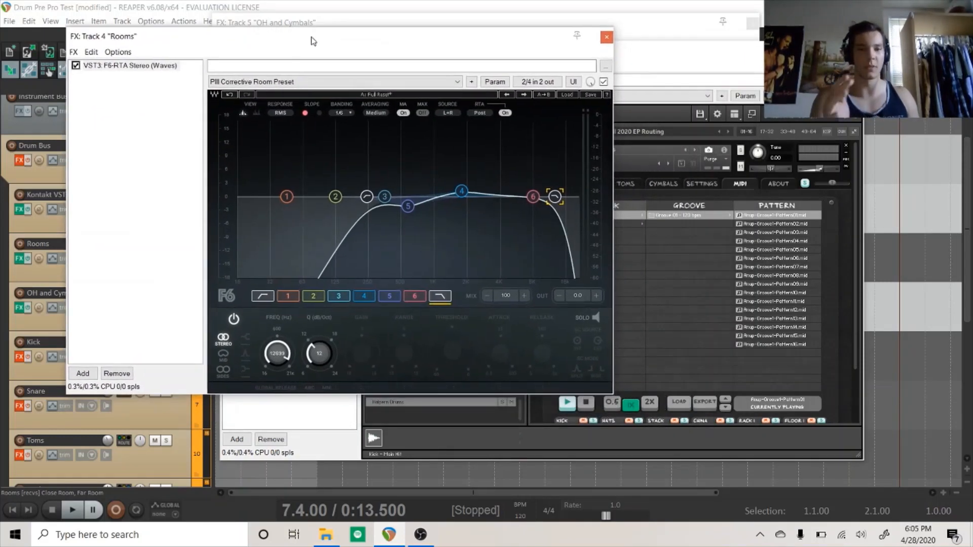
Step: Play the pattern, close the Rooms and OH and Cymbals equalizers, and solo Rooms together with OH and Cymbals
{"action": "left_click", "coordinate": [565, 399]}
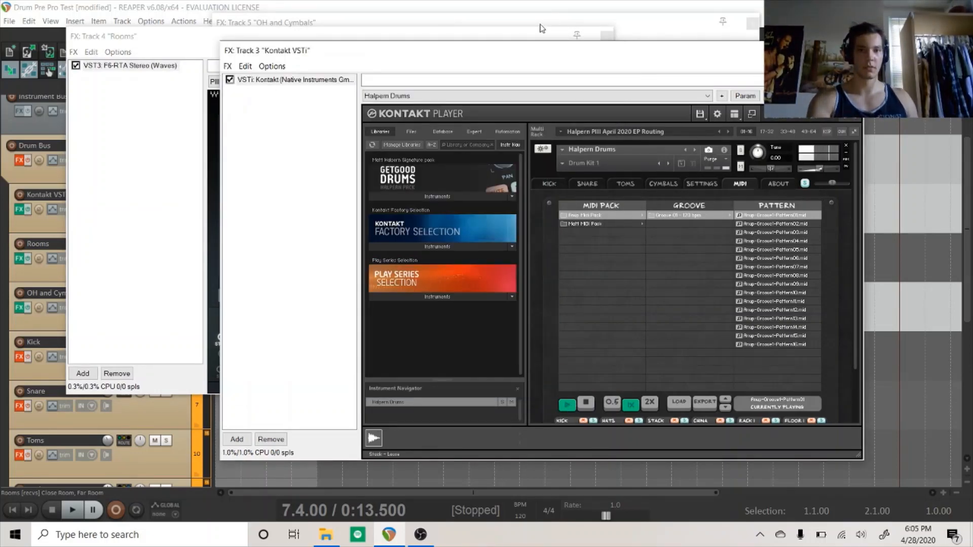
{"action": "left_click", "coordinate": [580, 38]}
{"action": "left_click", "coordinate": [607, 35]}
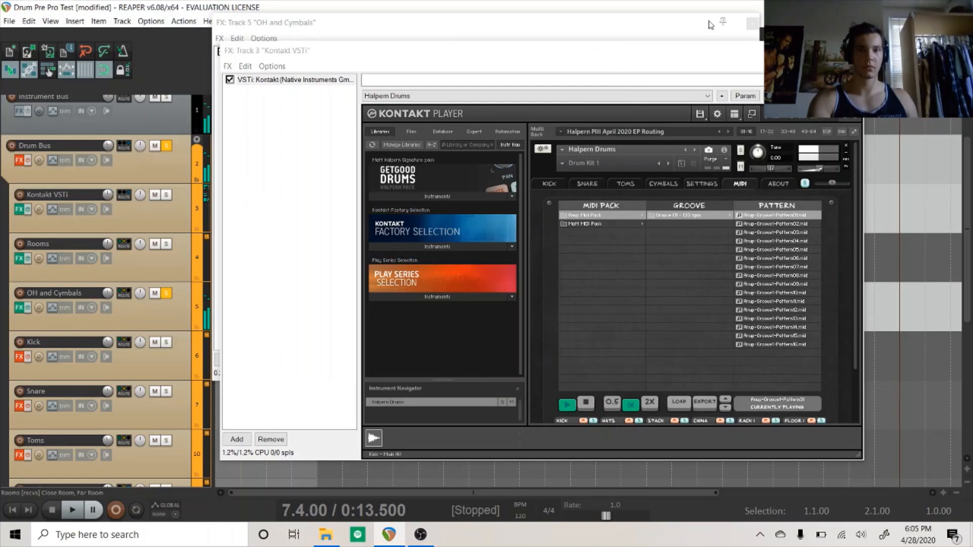
{"action": "left_click", "coordinate": [753, 23]}
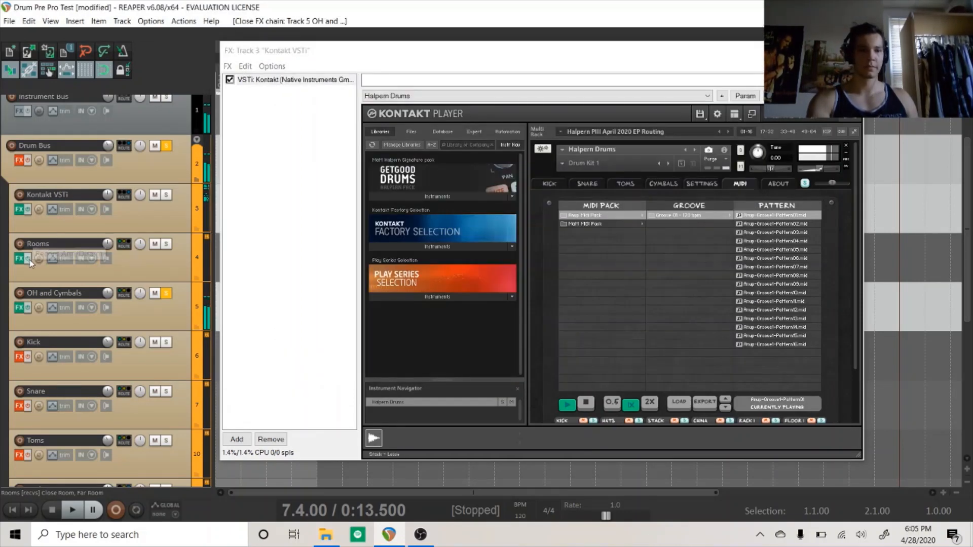
{"action": "left_click", "coordinate": [167, 244]}
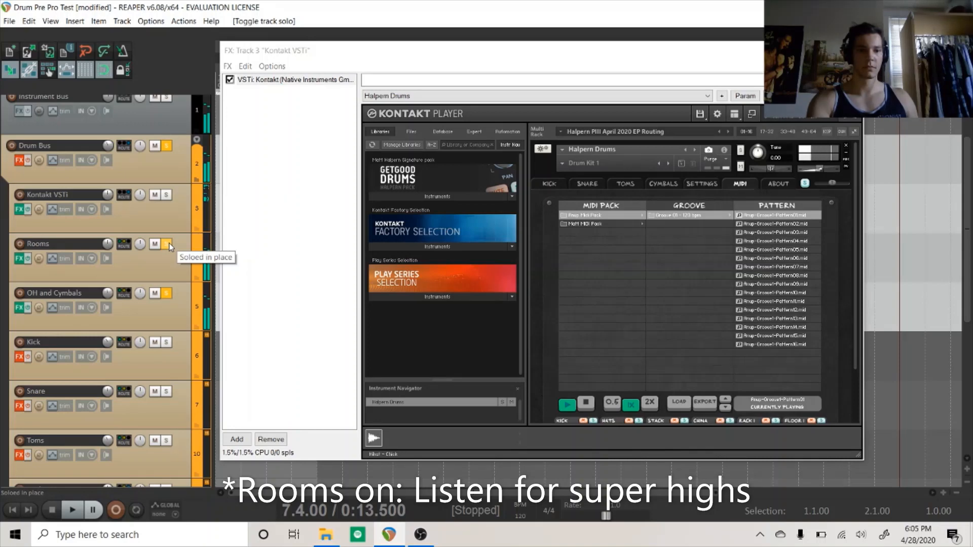
Step: Compare the super highs with the Rooms high-cut filter toggled during playback, stop the pattern, and close the equalizer
{"action": "left_click", "coordinate": [20, 259]}
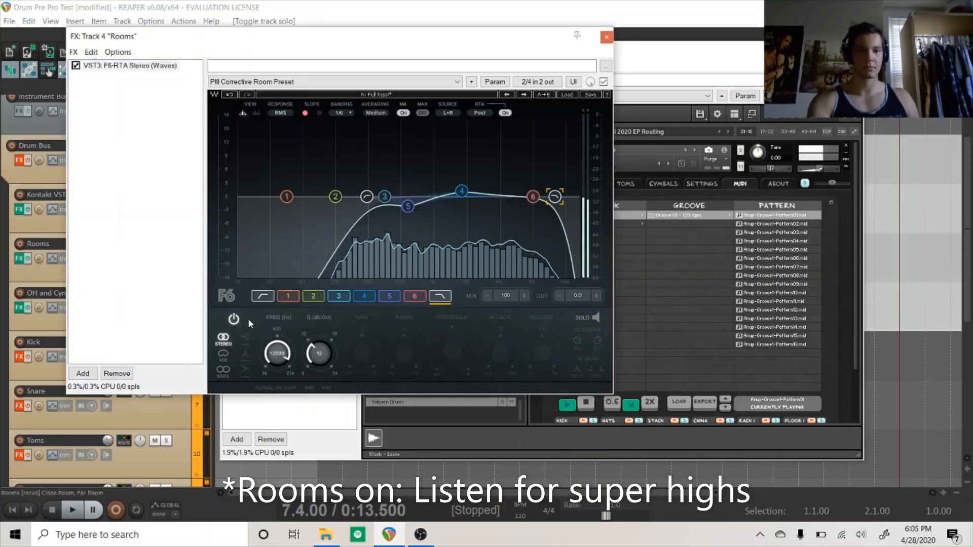
{"action": "left_click", "coordinate": [233, 319]}
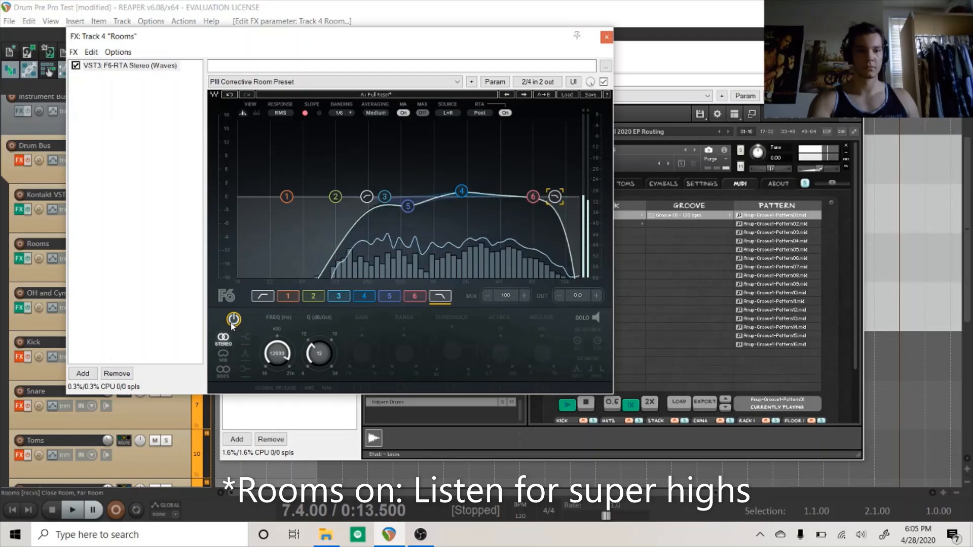
{"action": "left_click", "coordinate": [586, 410]}
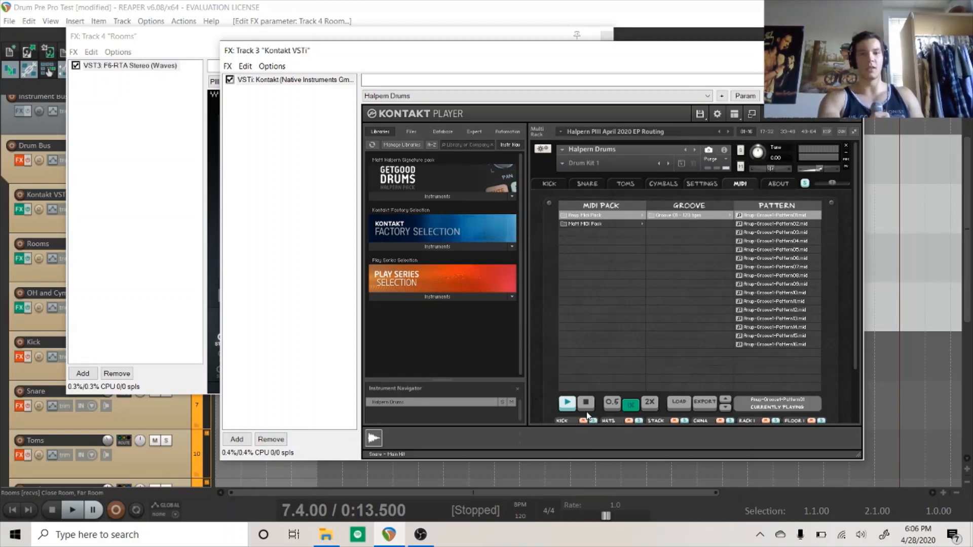
{"action": "left_click", "coordinate": [378, 36]}
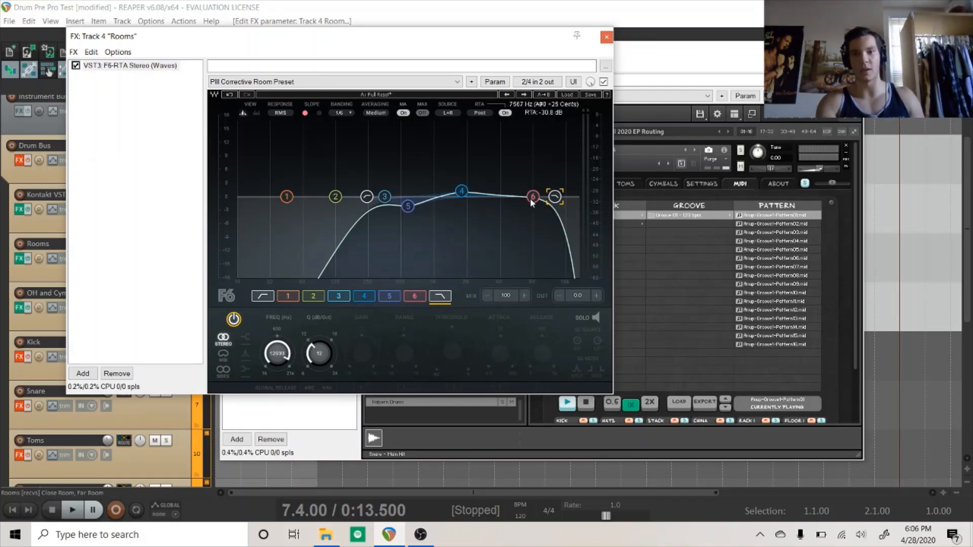
{"action": "left_click", "coordinate": [606, 38]}
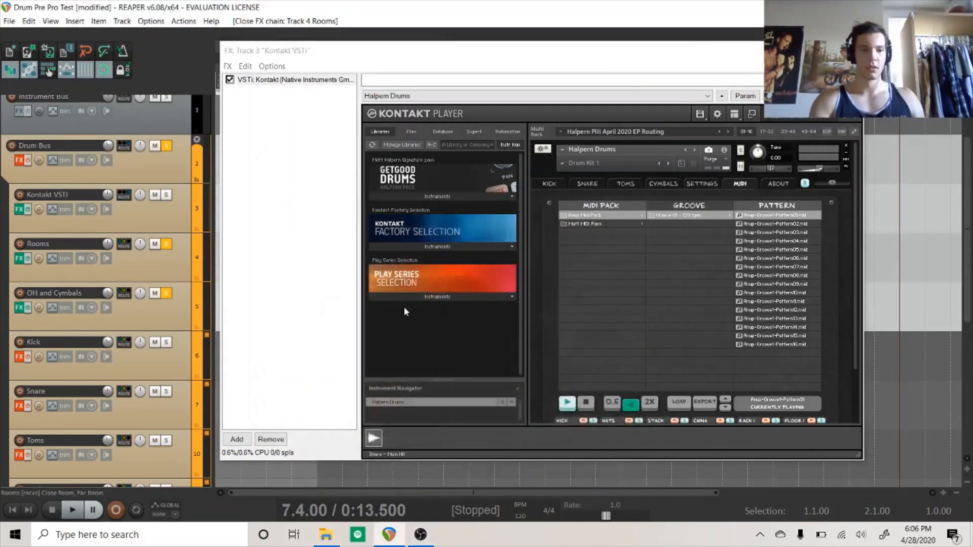
Step: Open the Kick F6-RTA equalizer and move its window clear of the pattern transport controls
{"action": "left_click", "coordinate": [21, 357]}
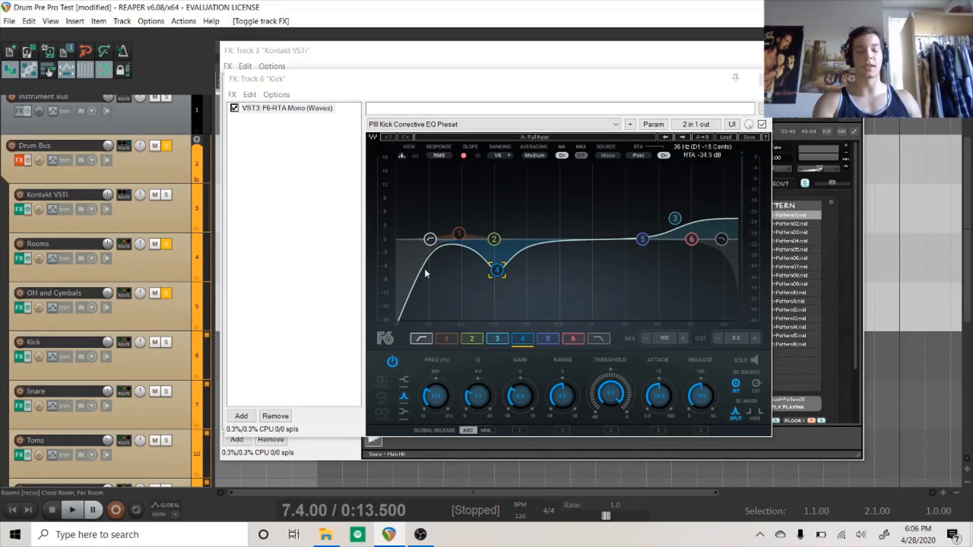
{"action": "left_click", "coordinate": [21, 359]}
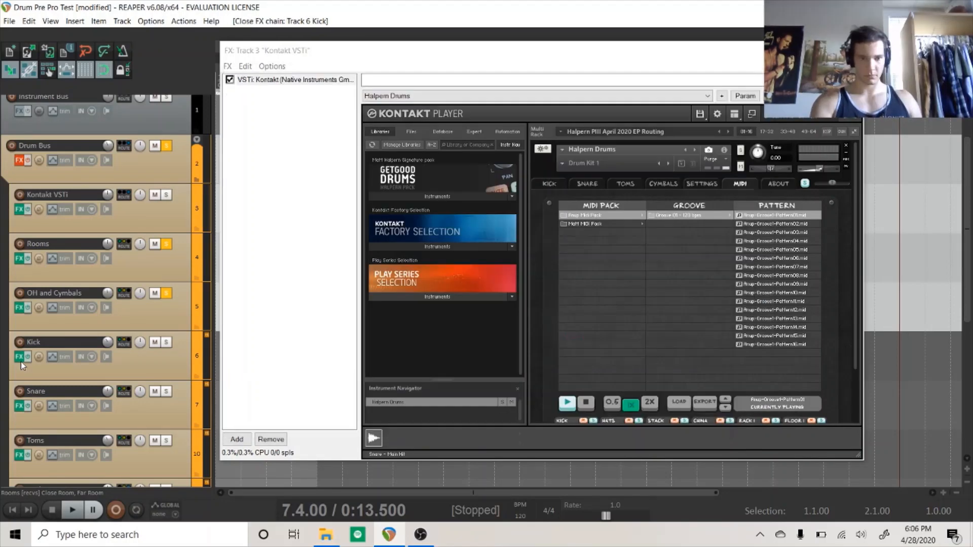
{"action": "left_click", "coordinate": [22, 359]}
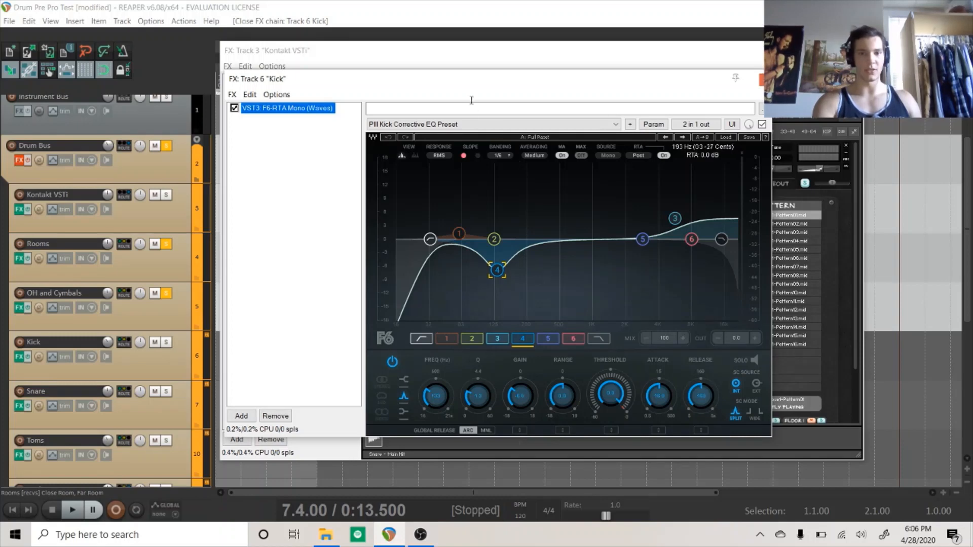
{"action": "left_click_drag", "start_coordinate": [455, 85], "coordinate": [428, 49]}
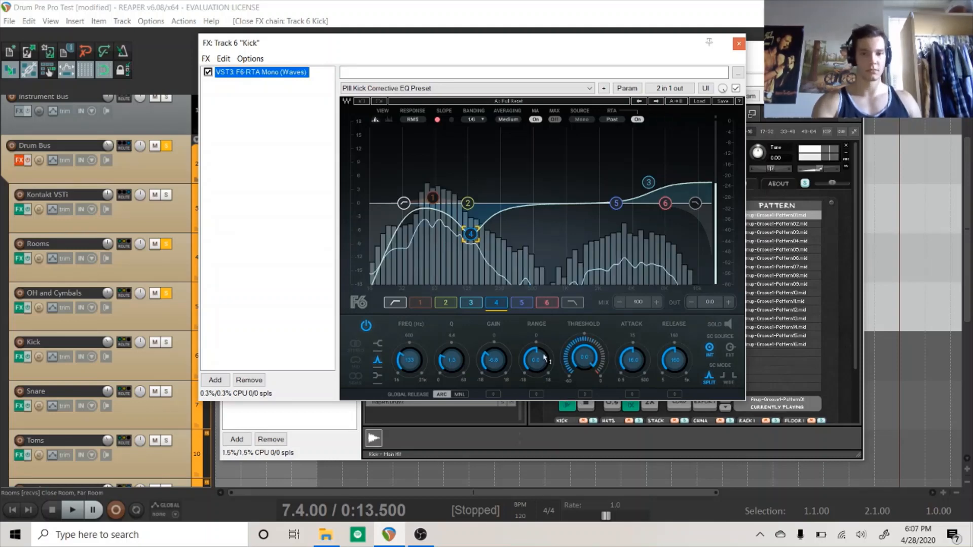
Step: Solo the Kick and audition its band 4 from an extreme boost back to a moderate cut, and stop the pattern
{"action": "left_click_drag", "start_coordinate": [494, 360], "coordinate": [493, 309]}
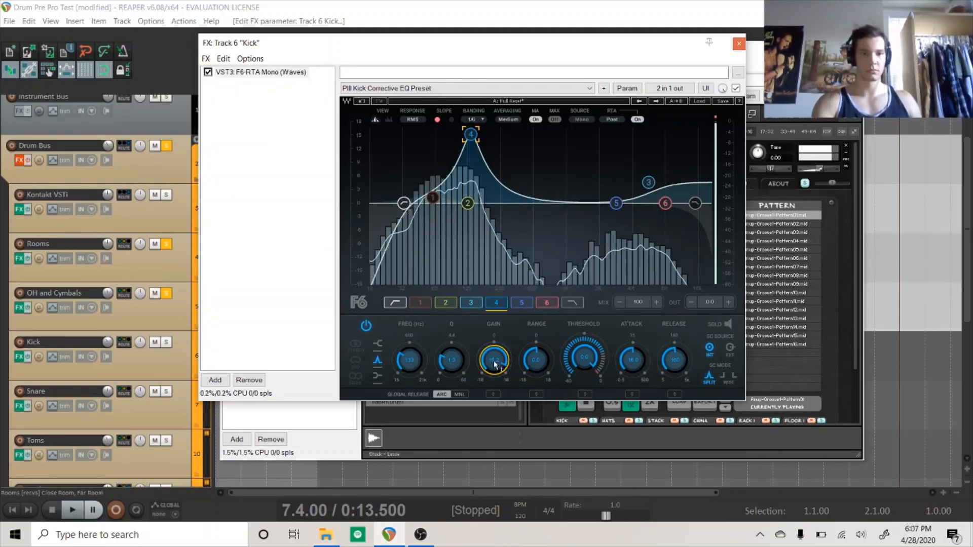
{"action": "left_click", "coordinate": [166, 342]}
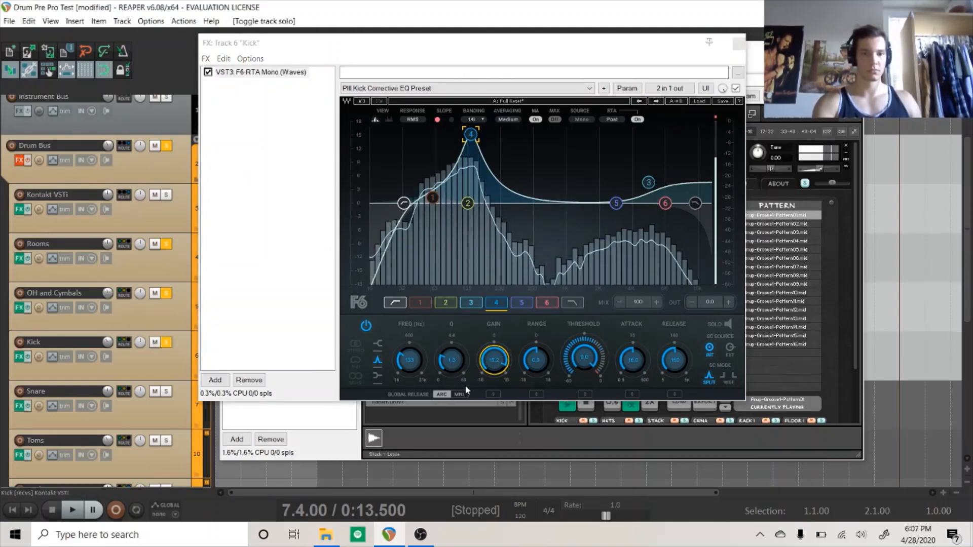
{"action": "left_click_drag", "start_coordinate": [493, 360], "coordinate": [493, 403]}
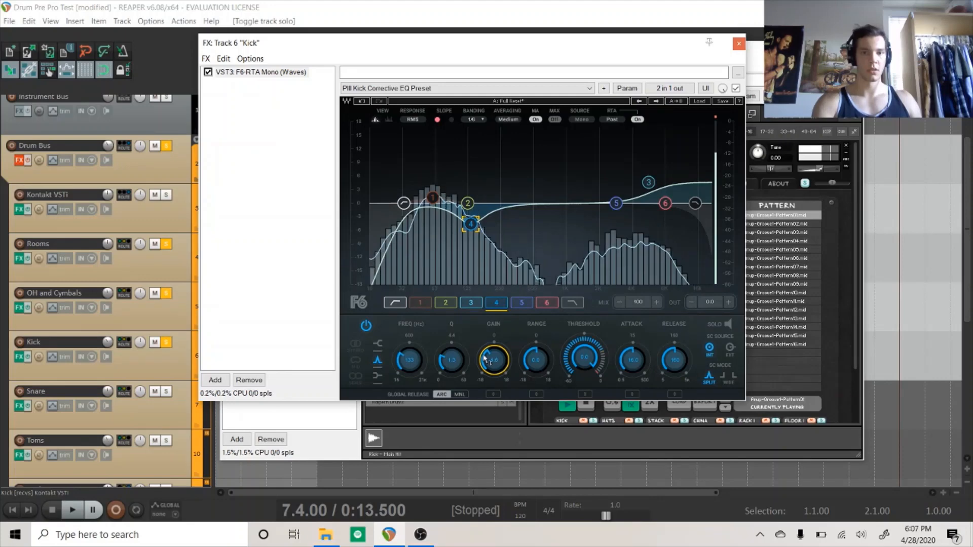
{"action": "left_click", "coordinate": [739, 43]}
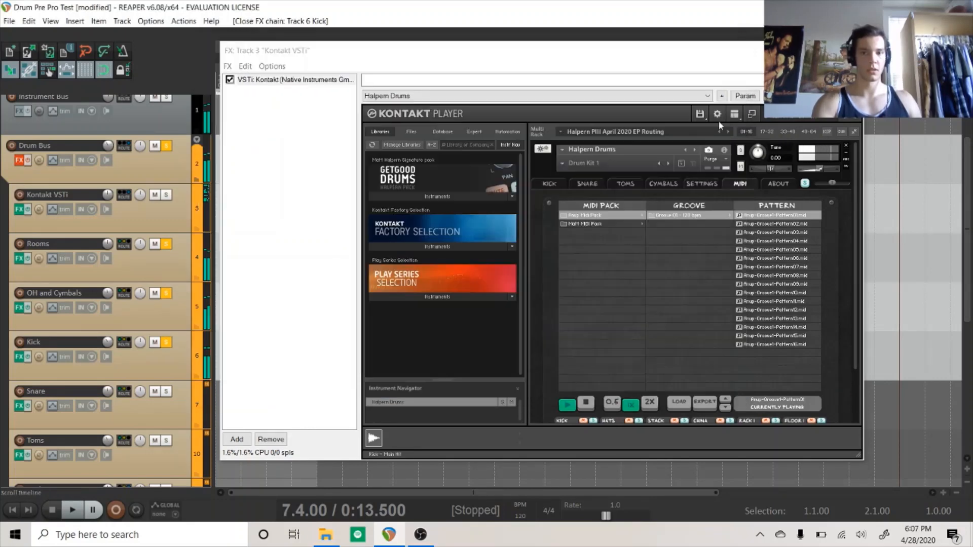
{"action": "left_click", "coordinate": [588, 404]}
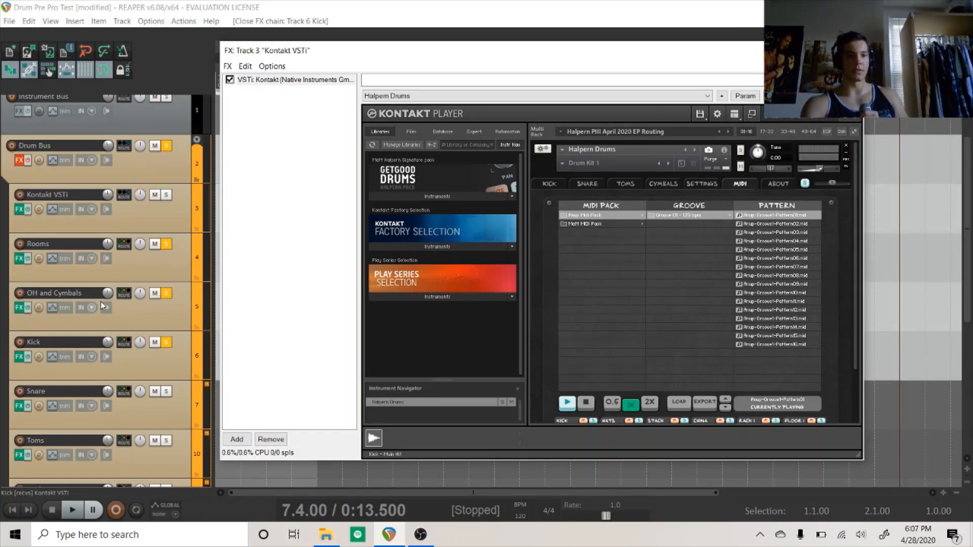
Step: Audition the Kick equalizer's high-shelf band 3 with its gain set to about 4.2 dB, and stop the pattern
{"action": "left_click", "coordinate": [21, 357]}
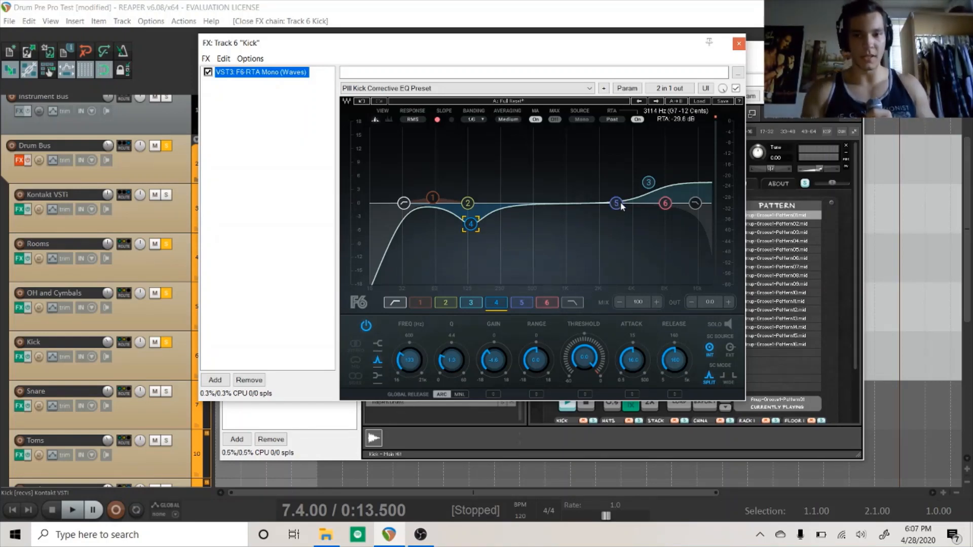
{"action": "left_click", "coordinate": [648, 184]}
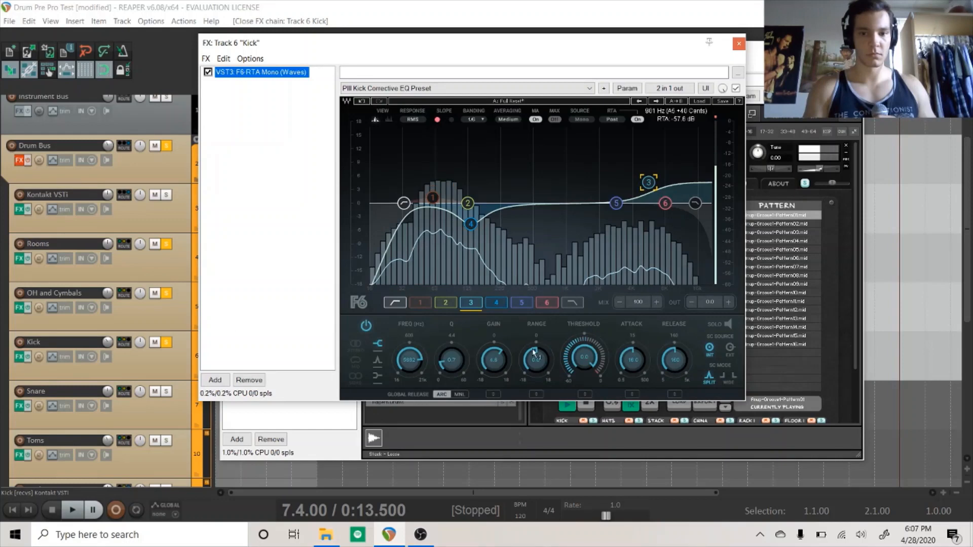
{"action": "mouse_move", "coordinate": [494, 359]}
{"action": "left_mouse_down"}
{"action": "mouse_move", "coordinate": [494, 324]}
{"action": "mouse_move", "coordinate": [494, 403]}
{"action": "mouse_move", "coordinate": [494, 360]}
{"action": "left_mouse_up"}
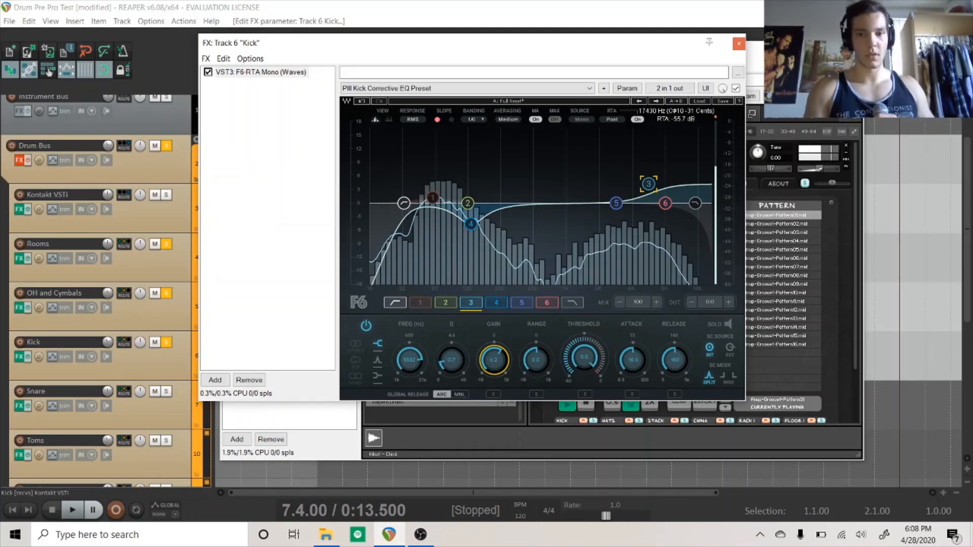
{"action": "left_click", "coordinate": [738, 44]}
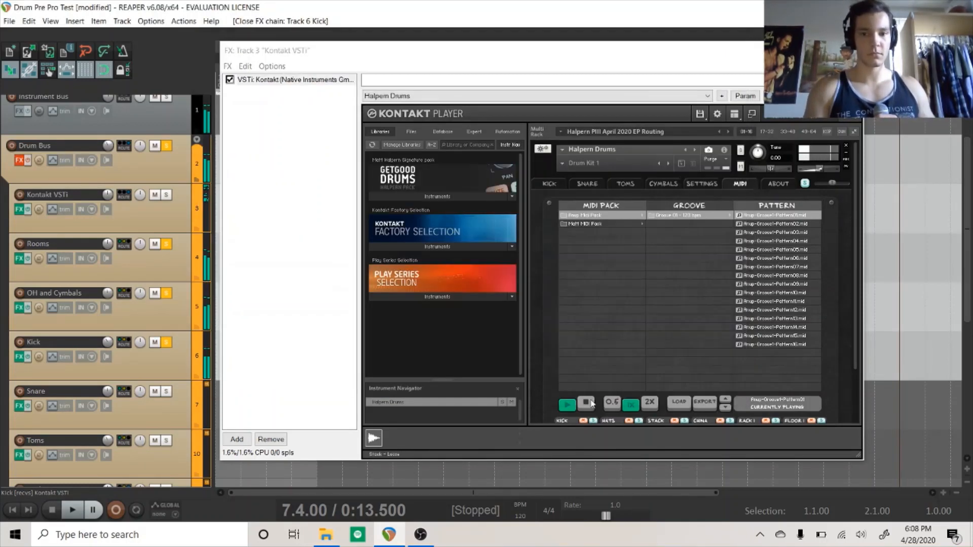
{"action": "left_click", "coordinate": [586, 403]}
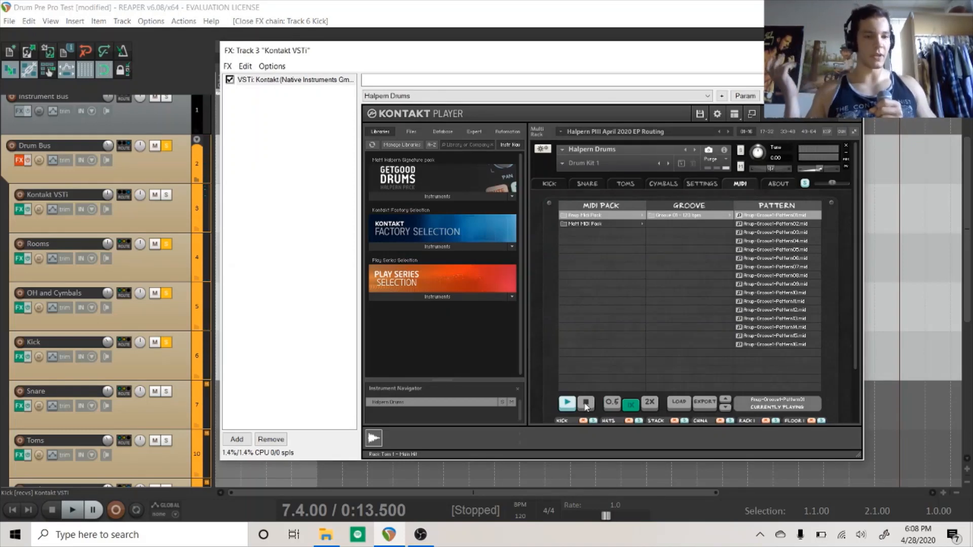
Step: Open the Snare F6-RTA equalizer and inspect the cuts on bands 5 and 1
{"action": "left_click", "coordinate": [18, 407]}
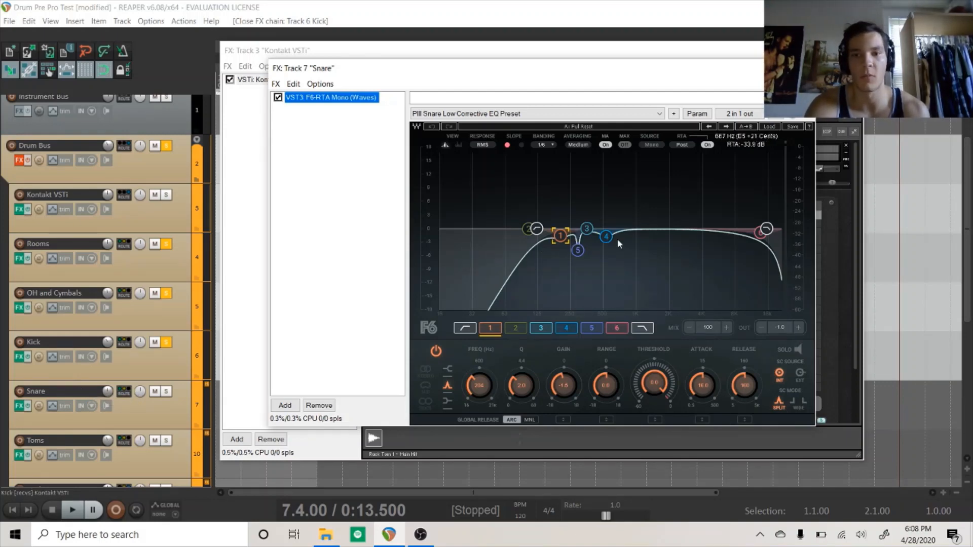
{"action": "left_click", "coordinate": [580, 254]}
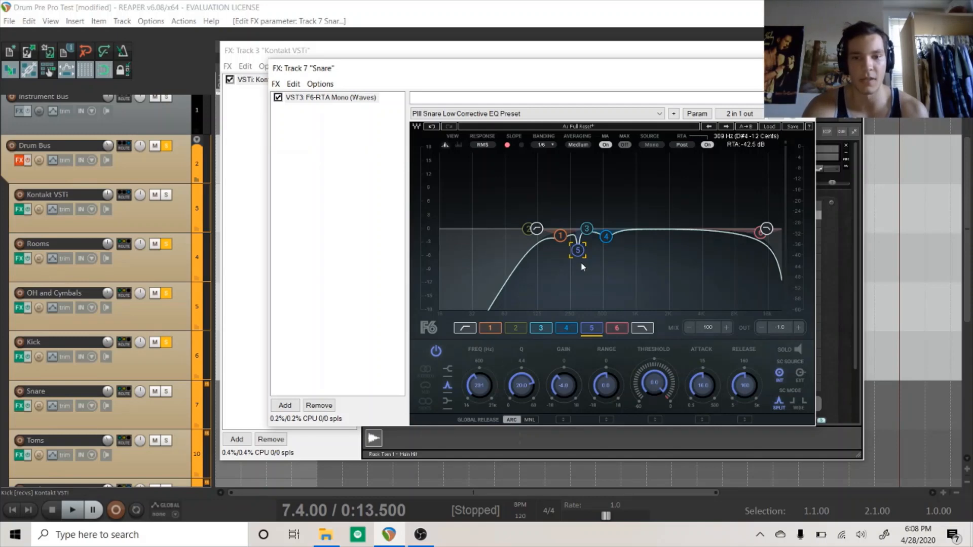
{"action": "left_click", "coordinate": [555, 239]}
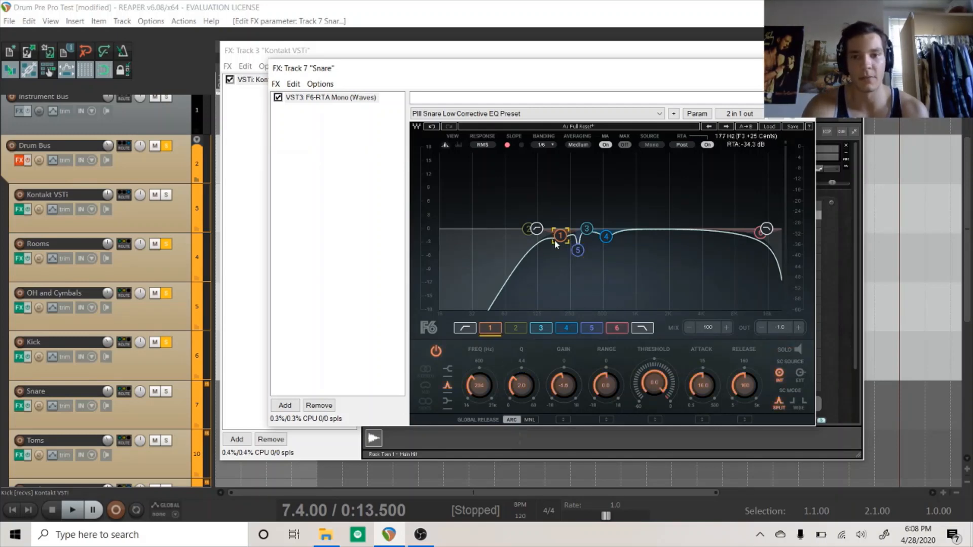
Step: Solo the Snare and set its equalizer's band 1 gain to about -2.4 dB while the pattern plays
{"action": "left_click", "coordinate": [166, 392]}
{"action": "double_click", "coordinate": [19, 406]}
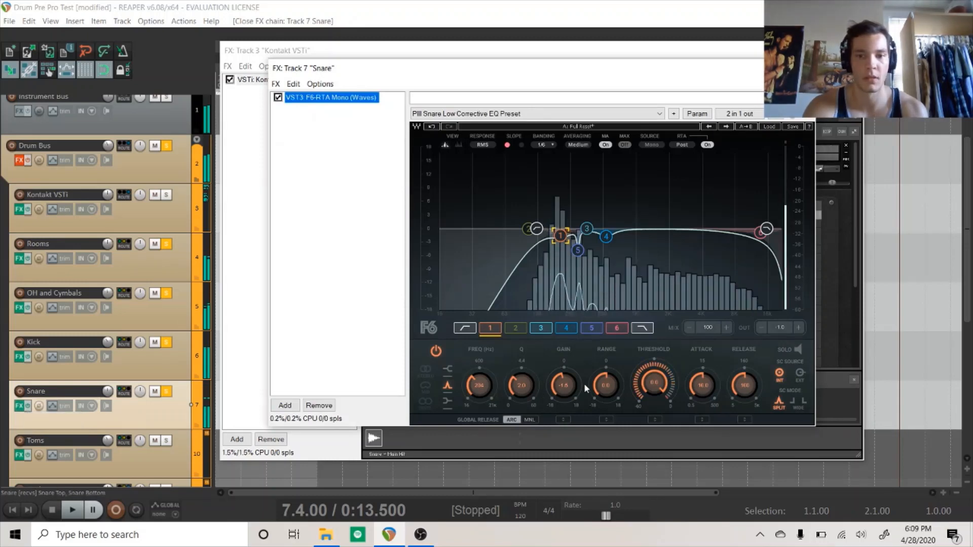
{"action": "mouse_move", "coordinate": [564, 388]}
{"action": "left_mouse_down"}
{"action": "mouse_move", "coordinate": [565, 340]}
{"action": "mouse_move", "coordinate": [564, 384]}
{"action": "left_mouse_up"}
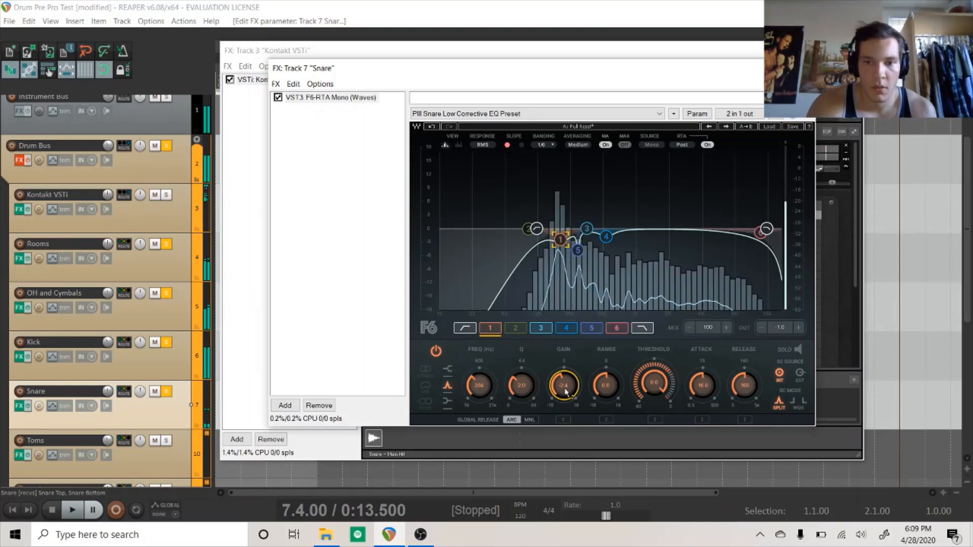
{"action": "key", "text": "Escape"}
Step: Inspect the high-cut filter and band 6 high shelf in the Toms F6-RTA equalizer, and close it
{"action": "left_click", "coordinate": [21, 455]}
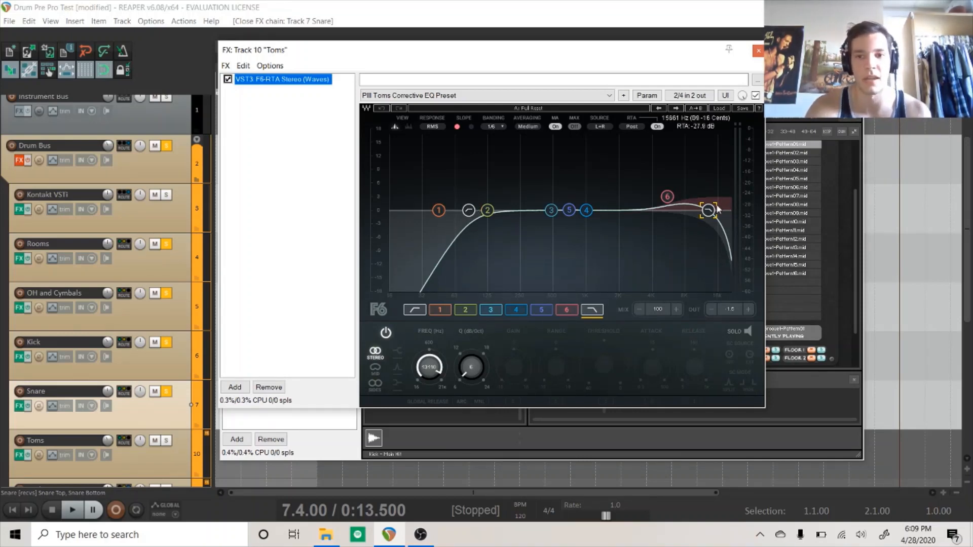
{"action": "left_click", "coordinate": [672, 201]}
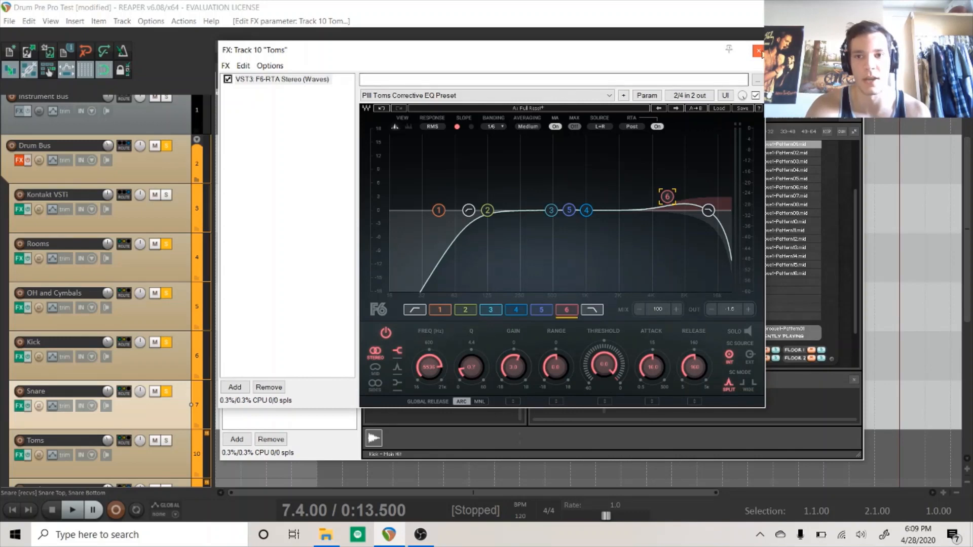
{"action": "left_click", "coordinate": [759, 50]}
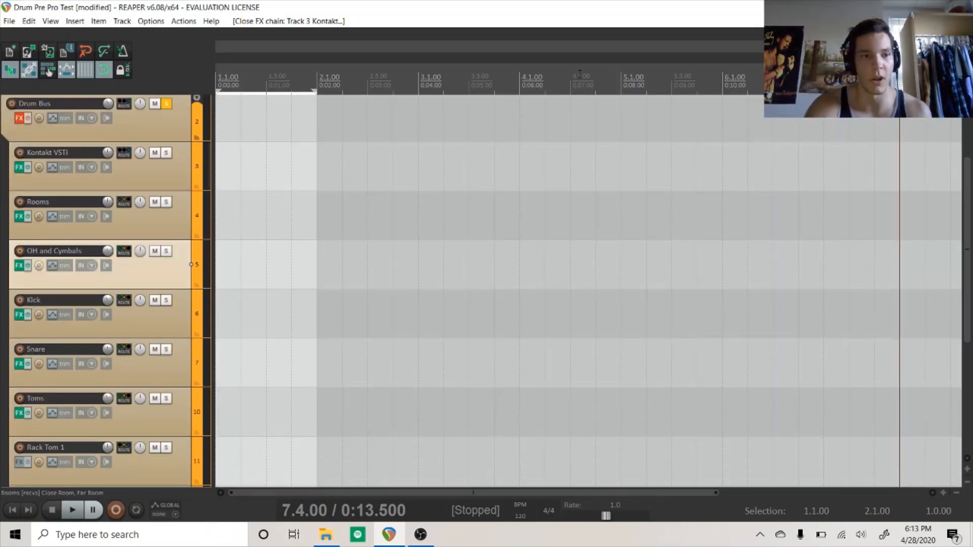
Step: Enable the Drum Bus effects chain and bypass Supercharger, leaving only the SSLChannel Stereo plugin active
{"action": "left_click", "coordinate": [19, 117]}
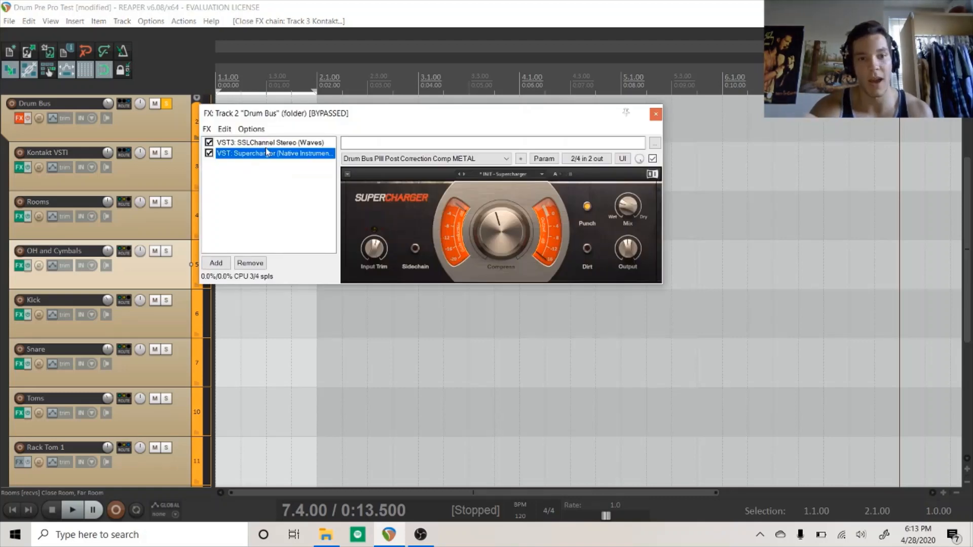
{"action": "left_click", "coordinate": [28, 118]}
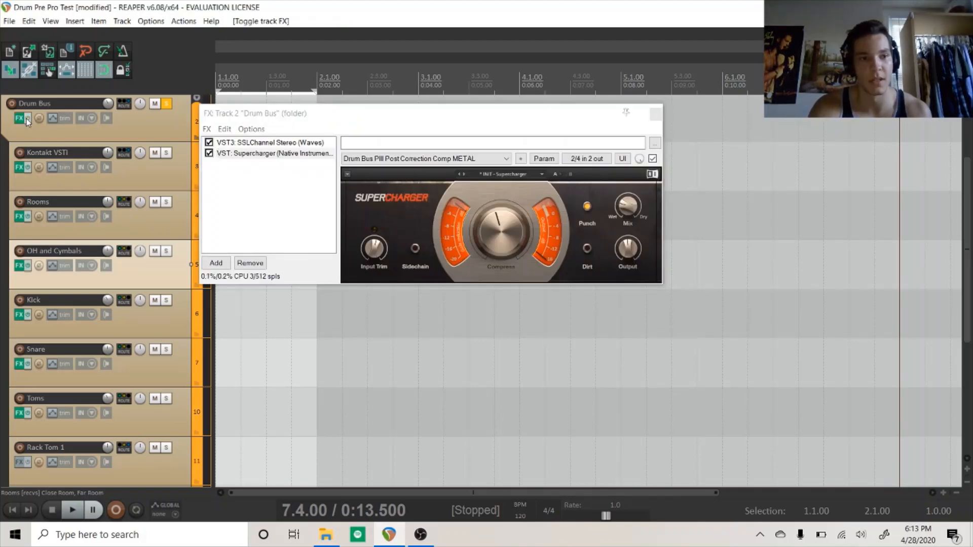
{"action": "left_click", "coordinate": [237, 143]}
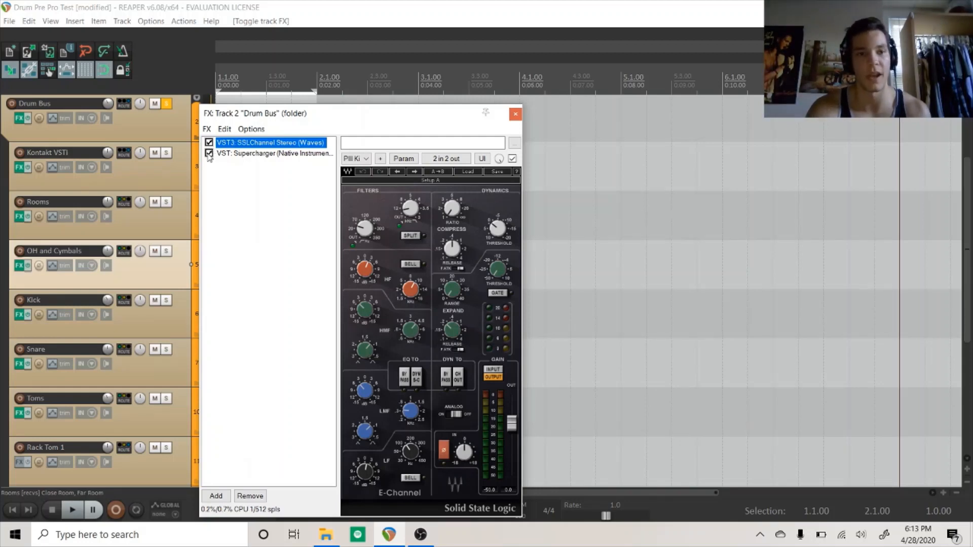
{"action": "left_click", "coordinate": [209, 153]}
{"action": "left_click", "coordinate": [209, 143]}
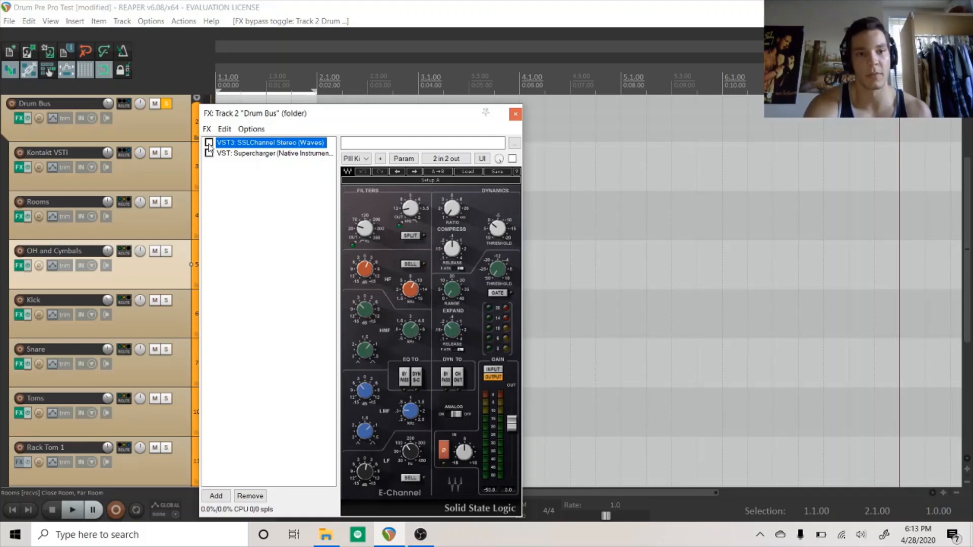
{"action": "left_click", "coordinate": [209, 143]}
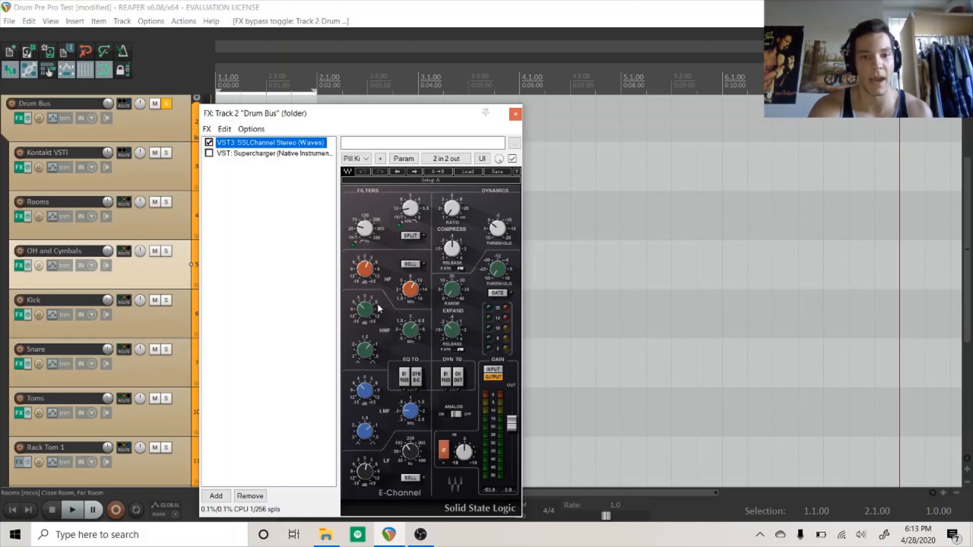
Step: Examine the HF, HMF and LF equalizer settings in the Drum Bus SSLChannel Stereo plugin
{"action": "mouse_move", "coordinate": [418, 285]}
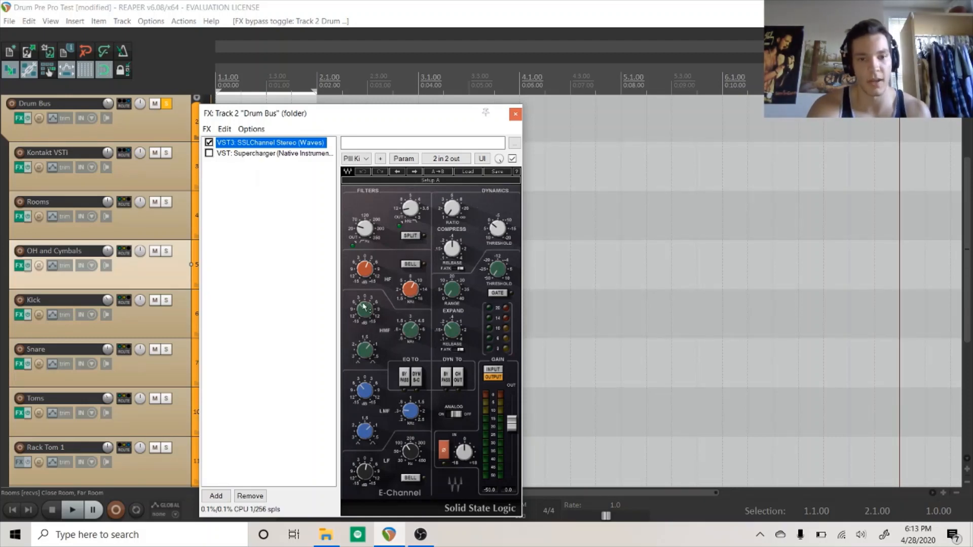
{"action": "mouse_move", "coordinate": [365, 308]}
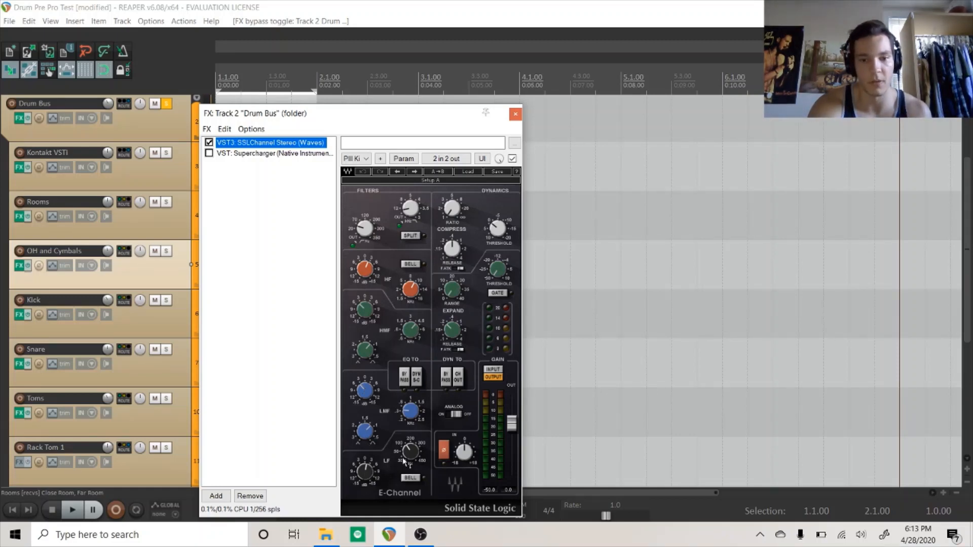
{"action": "mouse_move", "coordinate": [401, 459]}
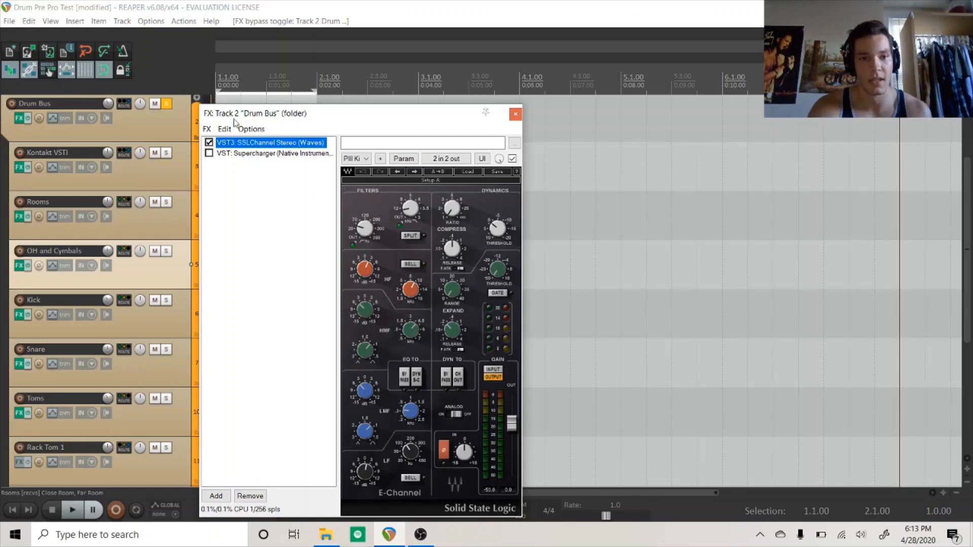
Step: Audition the Halpern Drums pattern with the Drum Bus SSLChannel Stereo bypassed and enabled, stop playback, and return to the bus effects chain
{"action": "left_click", "coordinate": [209, 143]}
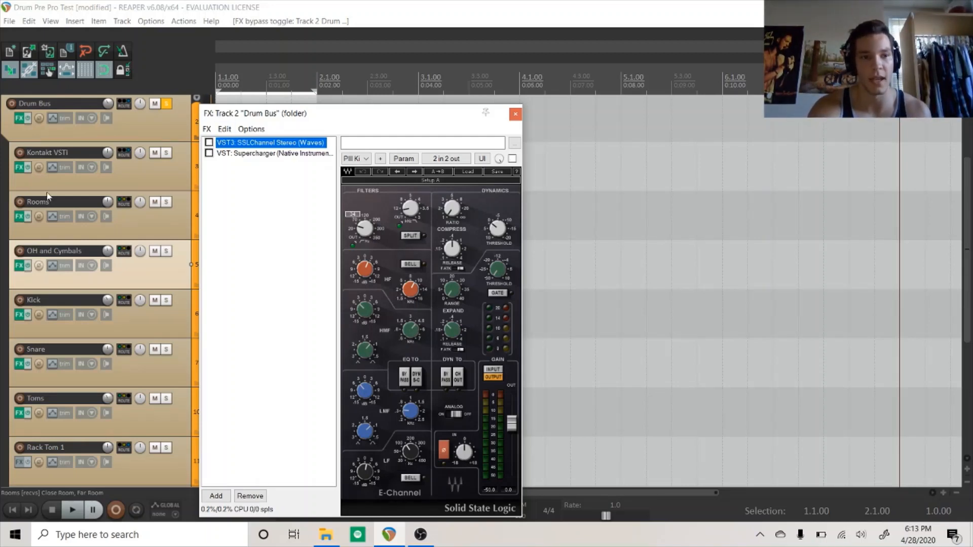
{"action": "left_click", "coordinate": [21, 167]}
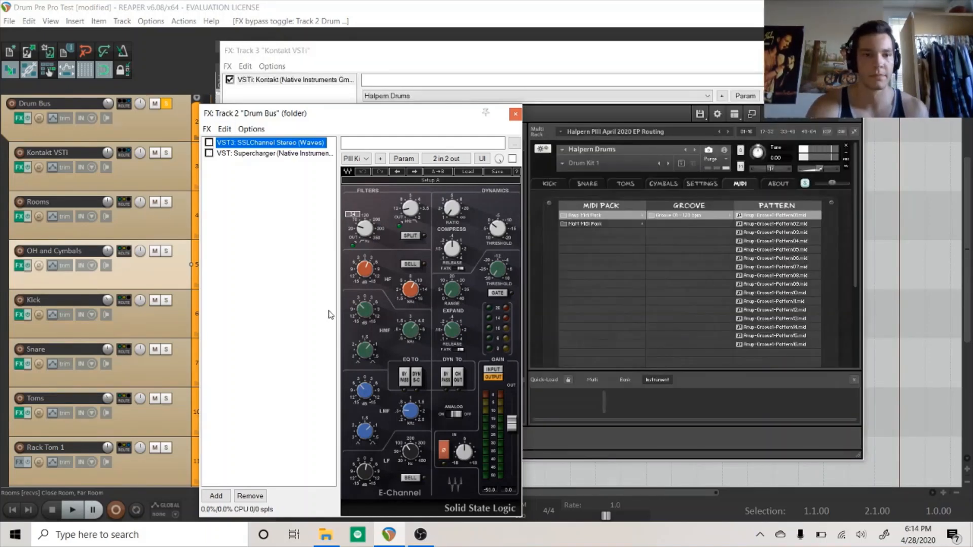
{"action": "left_click", "coordinate": [209, 142]}
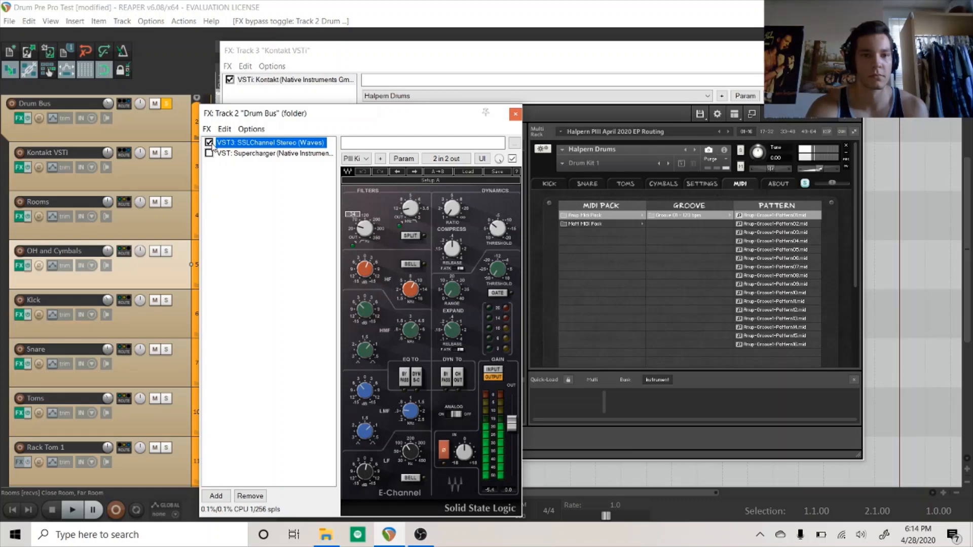
{"action": "left_click", "coordinate": [210, 143]}
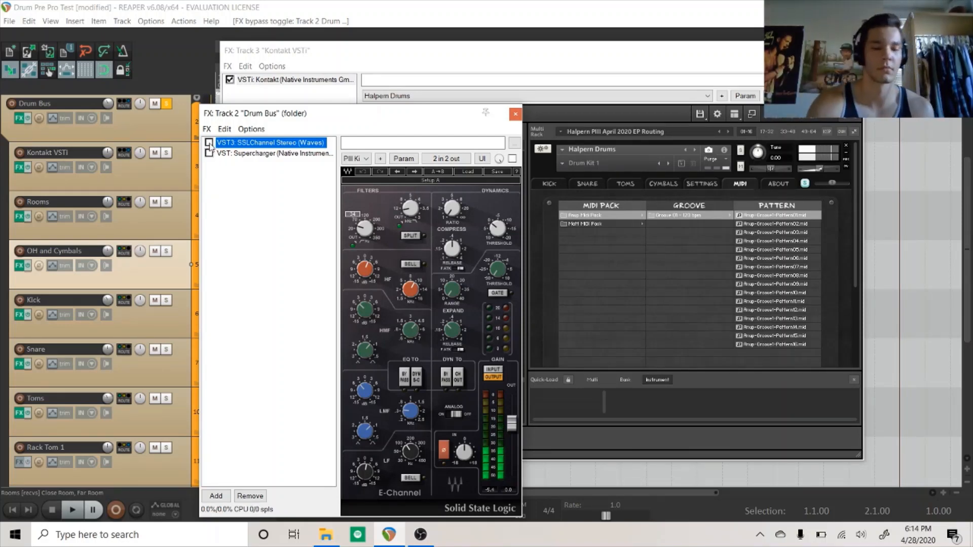
{"action": "left_click", "coordinate": [209, 143]}
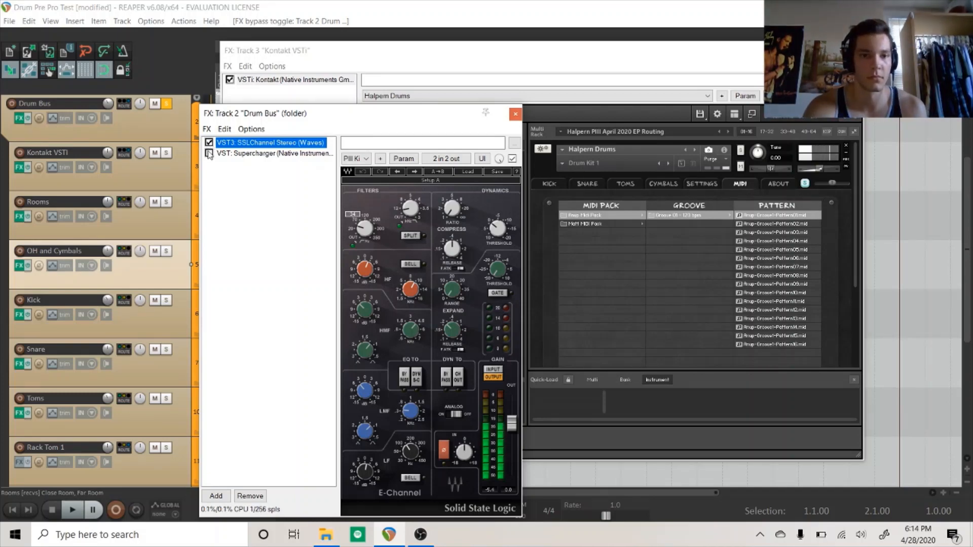
{"action": "left_click", "coordinate": [752, 278]}
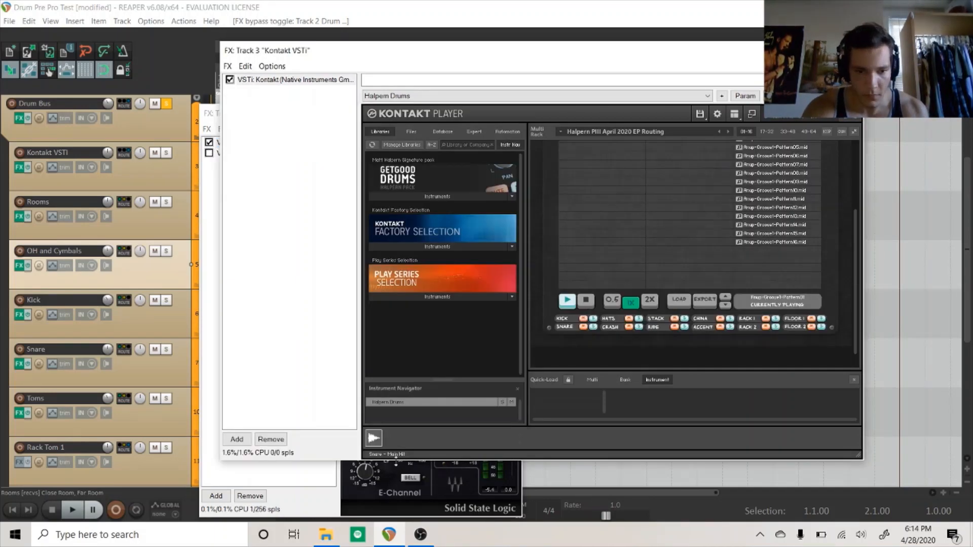
{"action": "left_click", "coordinate": [326, 501]}
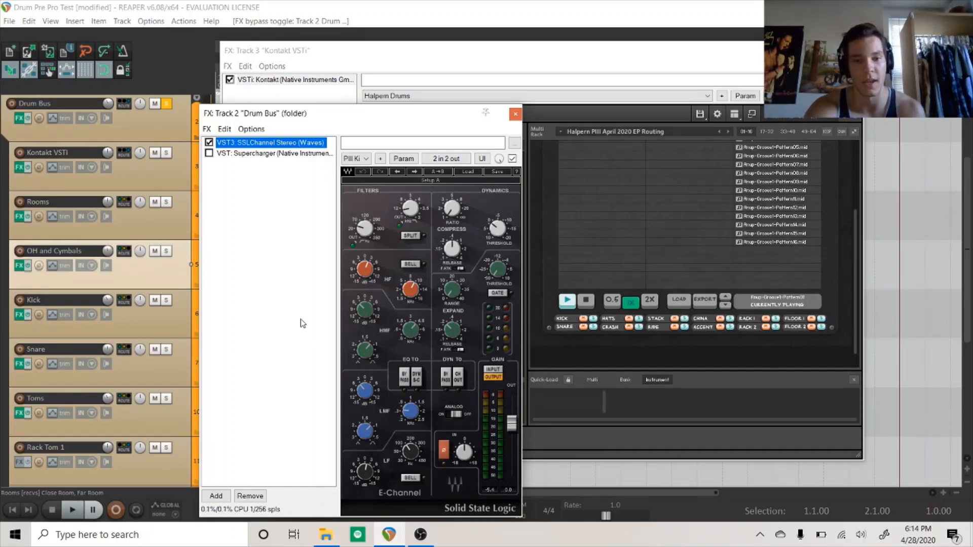
Step: Enable Supercharger on the Drum Bus and compare the playing pattern with the whole bus effects chain bypassed and active
{"action": "left_click", "coordinate": [242, 154]}
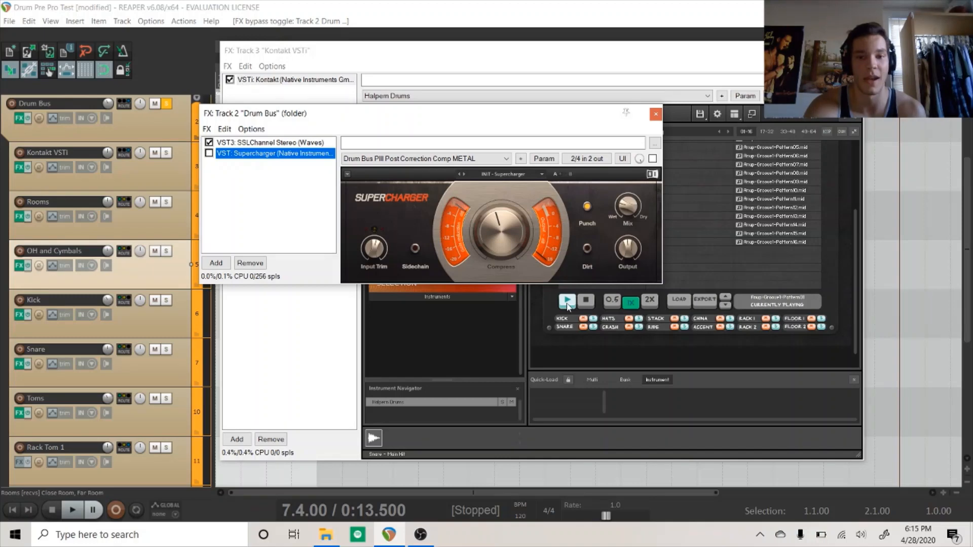
{"action": "left_click", "coordinate": [28, 119]}
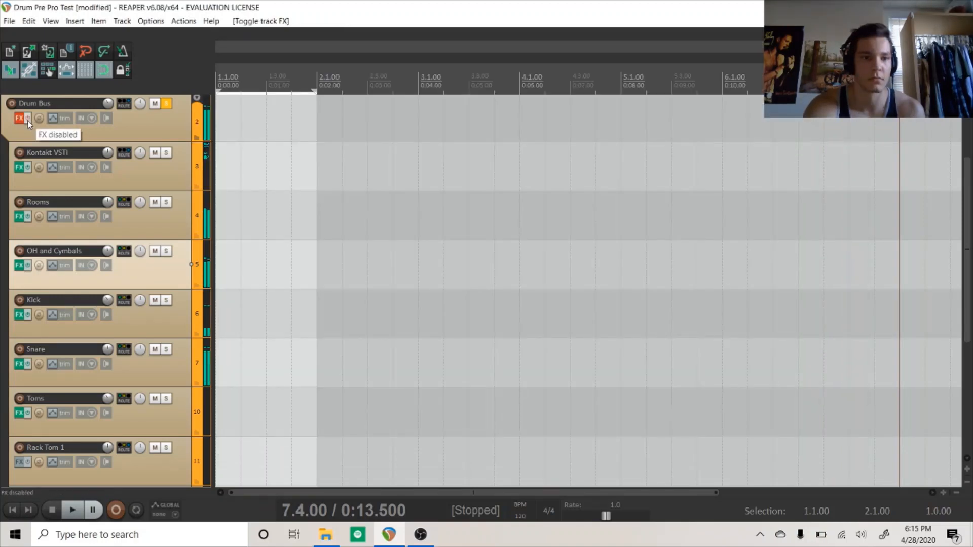
{"action": "left_click", "coordinate": [28, 121]}
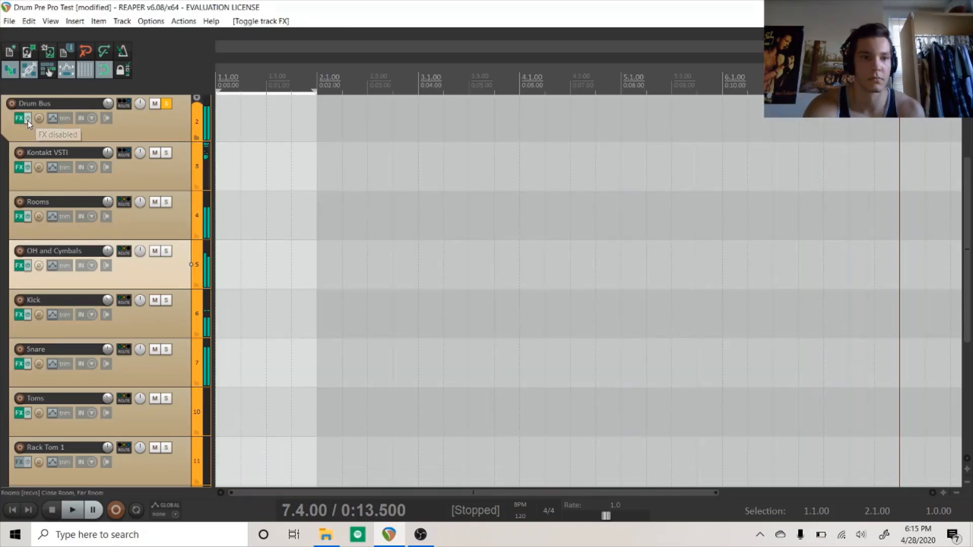
{"action": "left_click", "coordinate": [19, 118]}
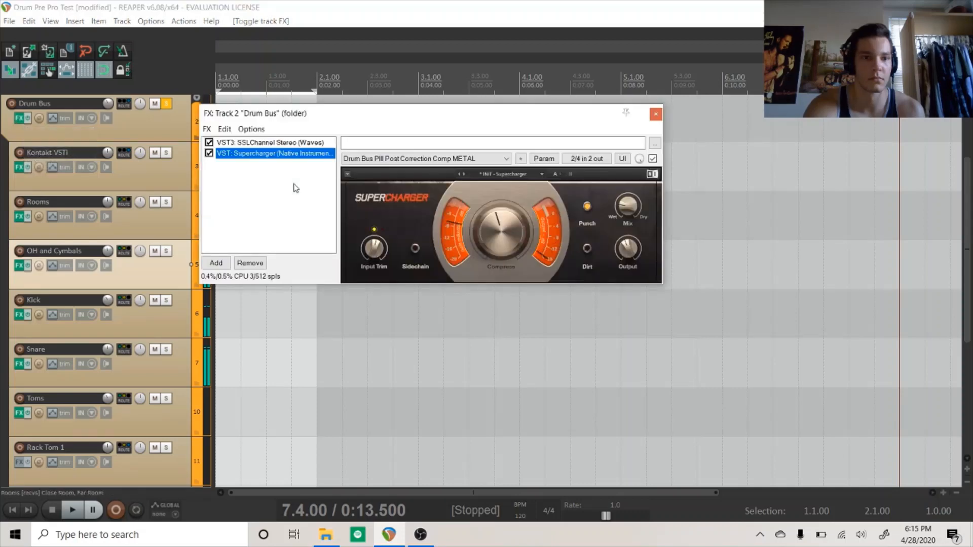
{"action": "left_click", "coordinate": [28, 120]}
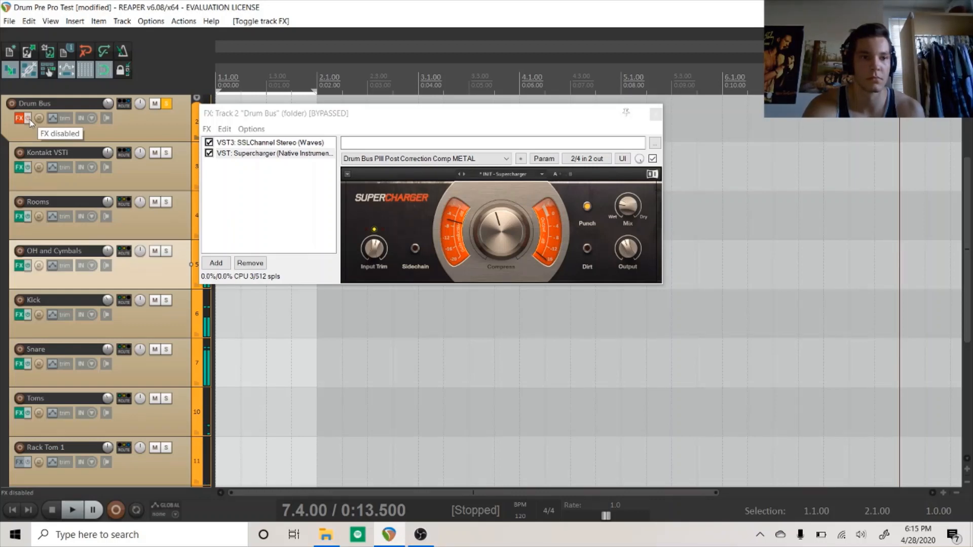
{"action": "left_click", "coordinate": [28, 120]}
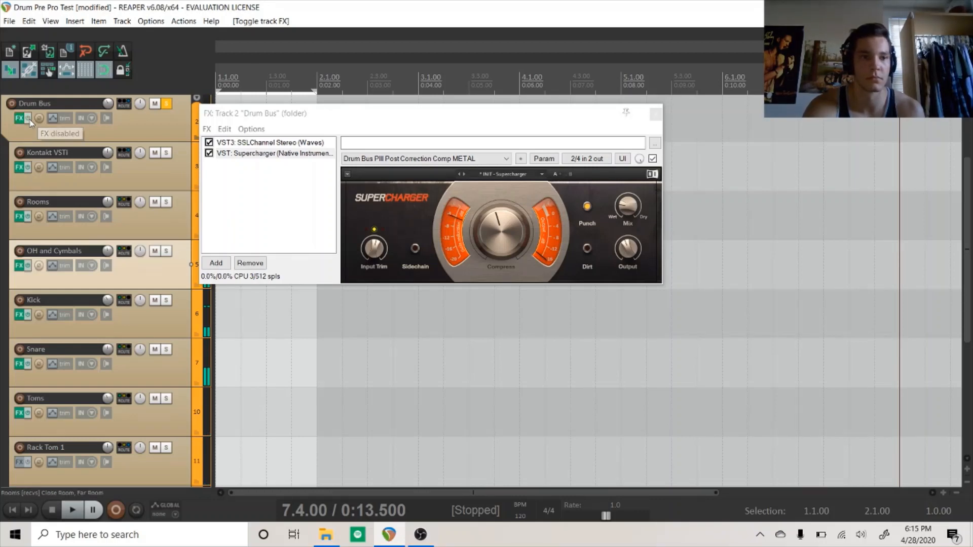
Step: Open the Kontakt VSTi instrument and stop the playing Halpern Drums MIDI pattern
{"action": "left_click", "coordinate": [19, 168]}
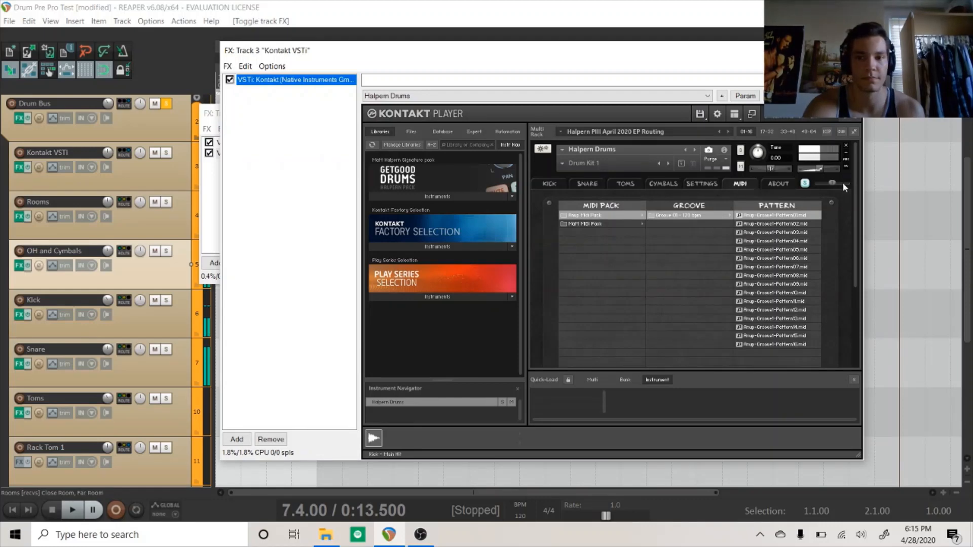
{"action": "scroll", "coordinate": [850, 290], "scroll_direction": "down", "scroll_amount": 3}
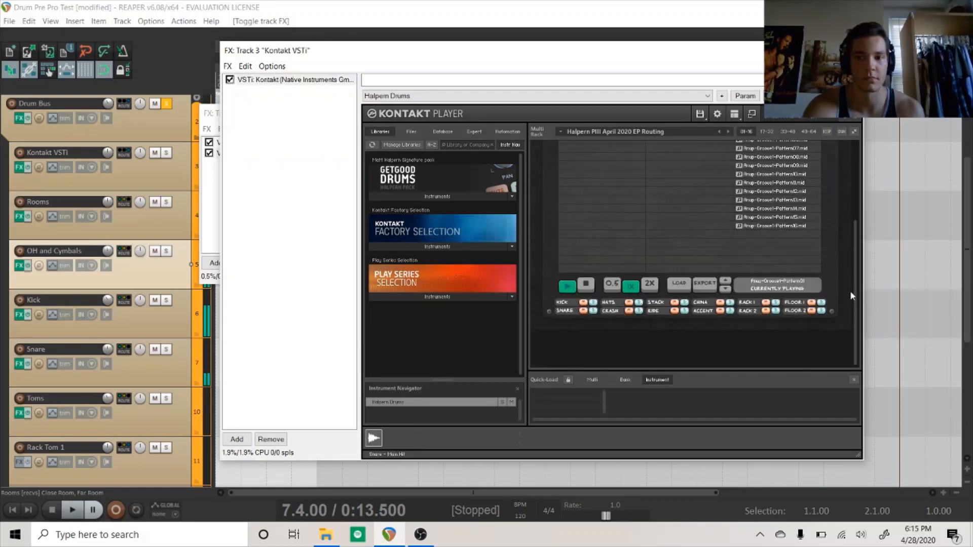
{"action": "left_click", "coordinate": [585, 286]}
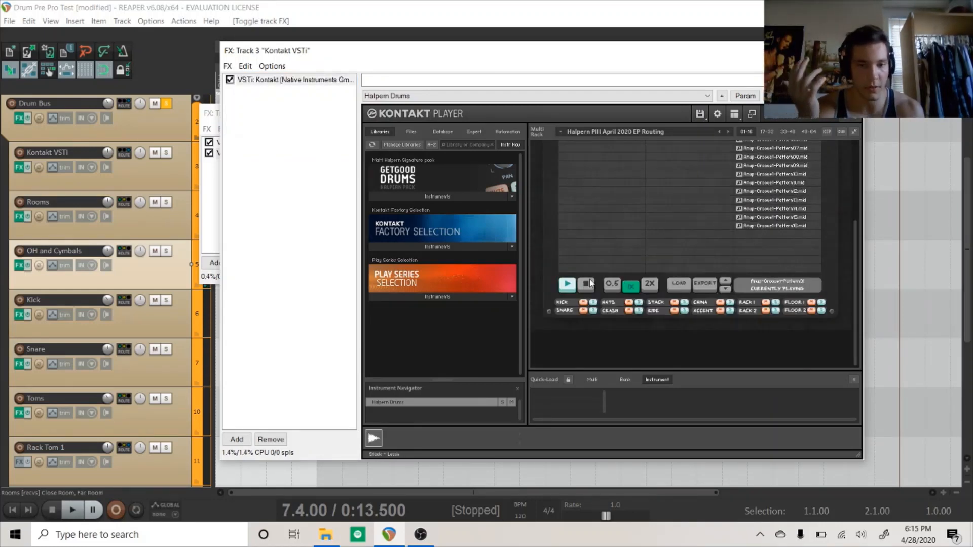